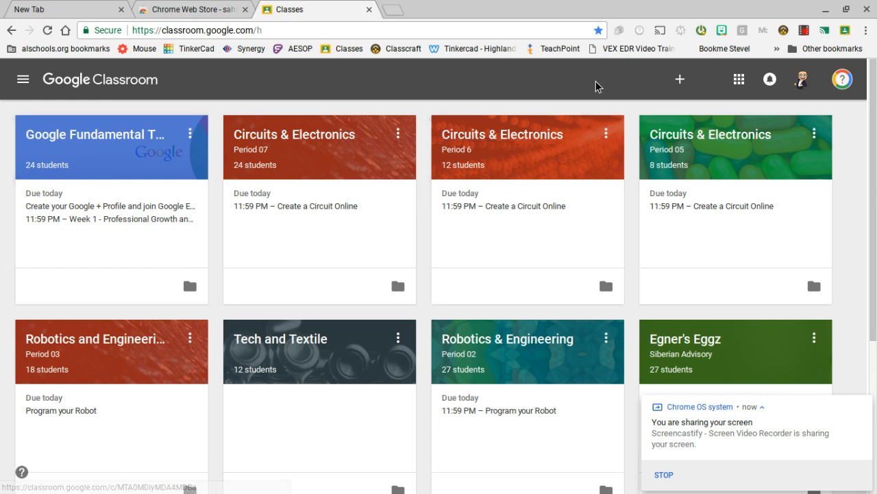
# - View the form for creating a new class and dismiss it without creating one
pyautogui.click(680, 83)
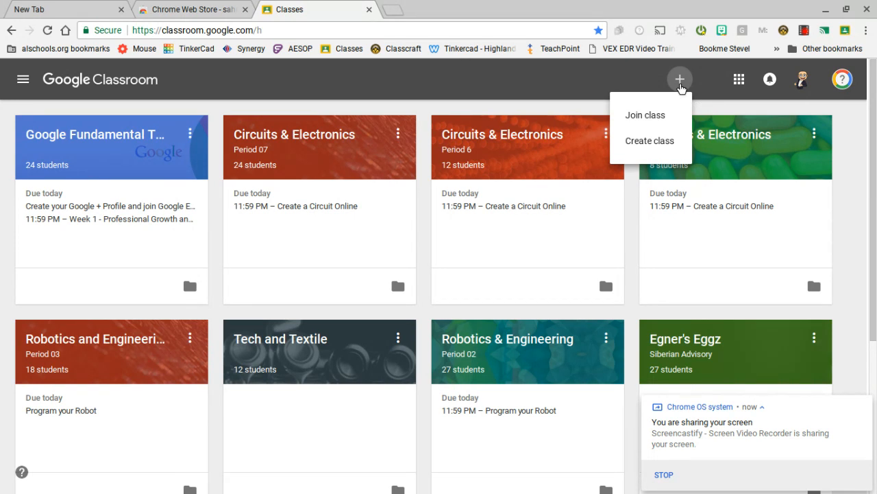
pyautogui.click(647, 140)
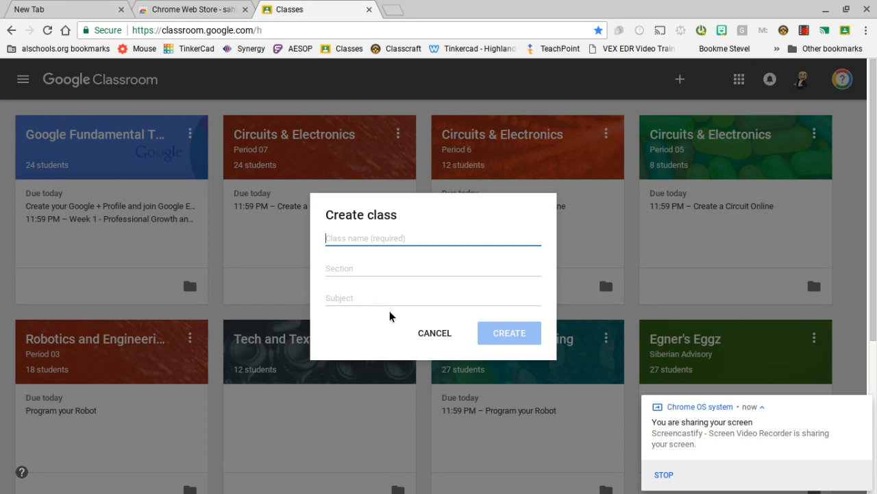
pyautogui.click(426, 334)
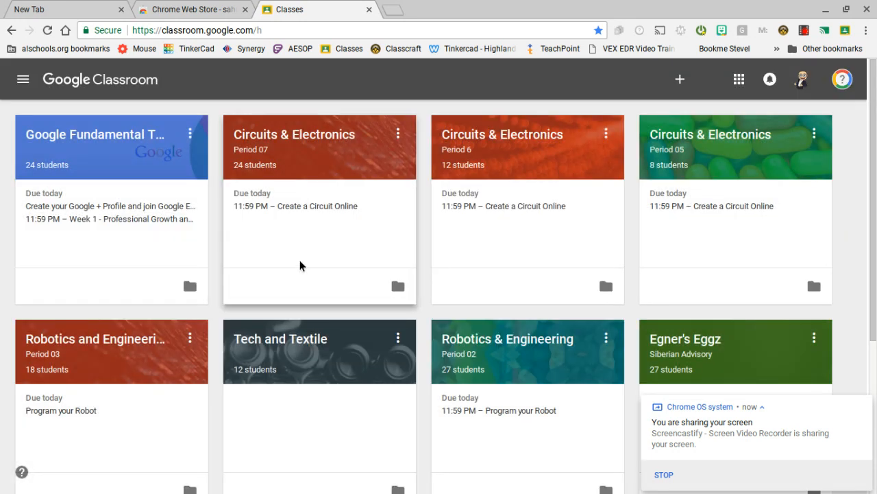
# - Open the Google Fundamental Training student roster, search for invitees matching "tech", and cancel the invitation
pyautogui.click(102, 137)
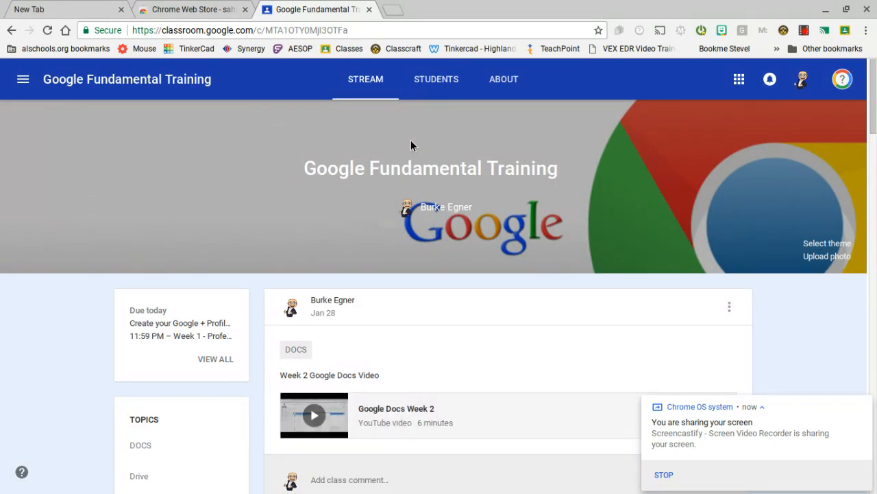
pyautogui.click(443, 83)
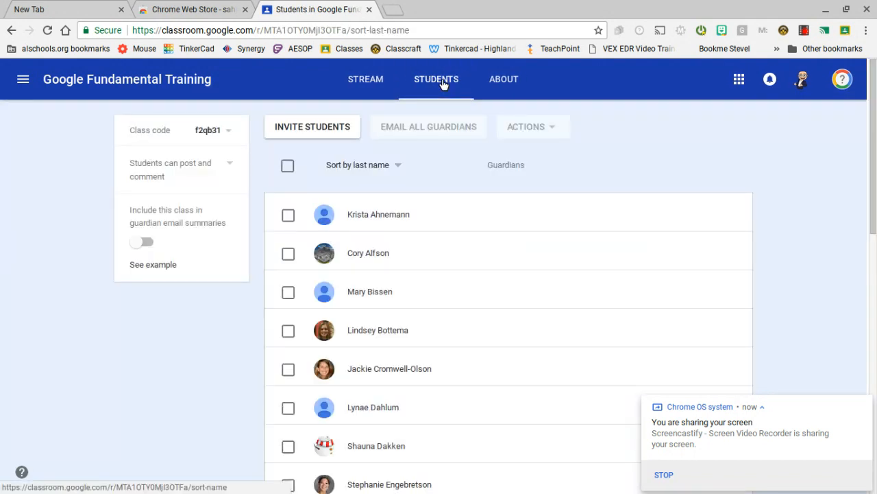
pyautogui.click(329, 129)
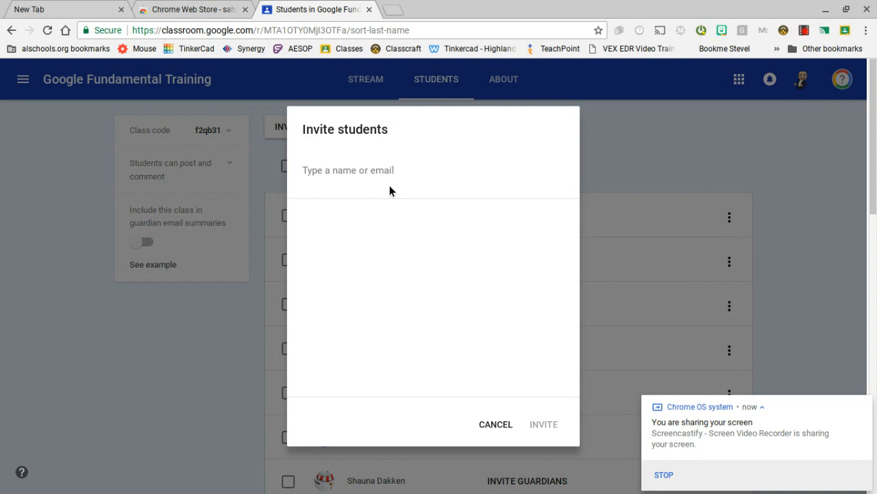
pyautogui.write('tech')
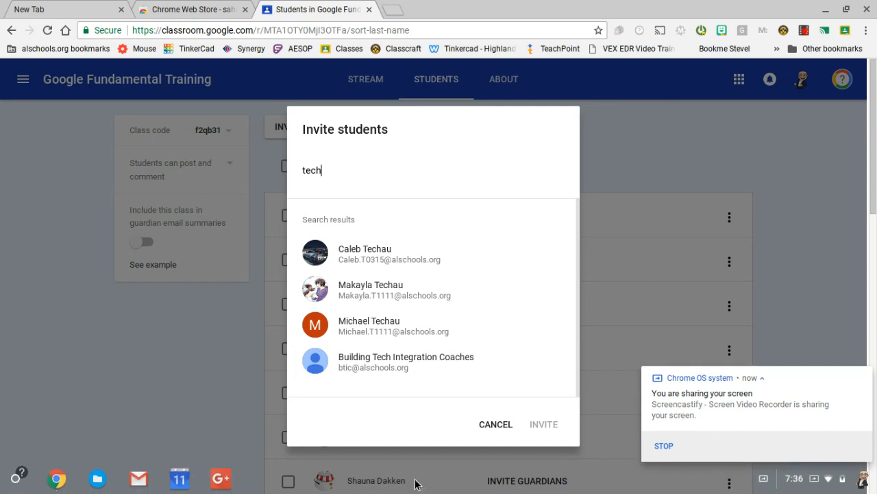
pyautogui.click(496, 426)
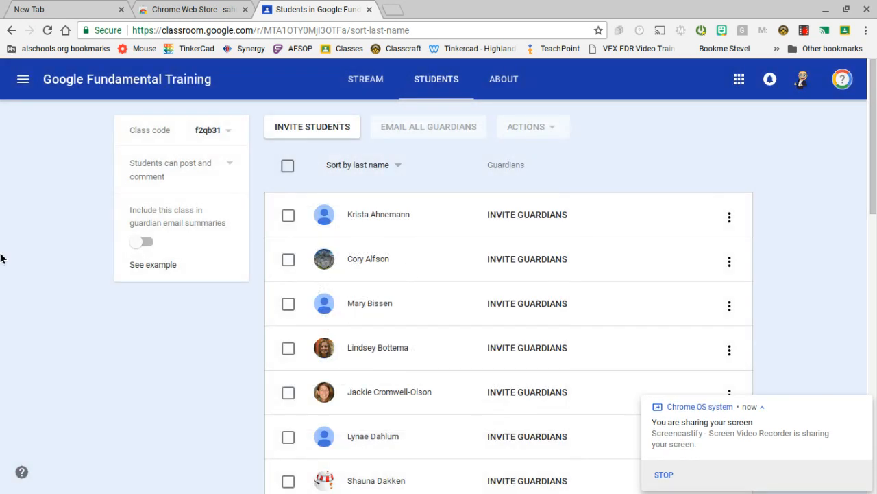
# - Display the class code in enlarged view and close it
pyautogui.click(231, 131)
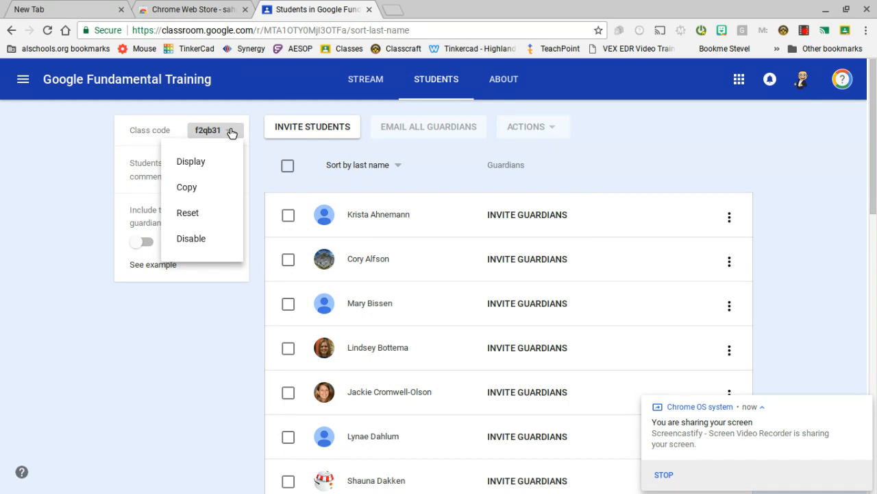
pyautogui.click(190, 162)
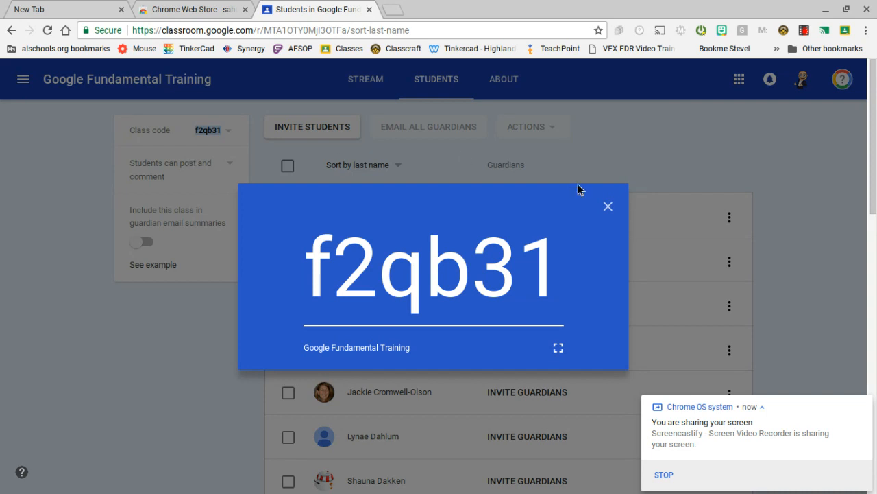
pyautogui.click(606, 207)
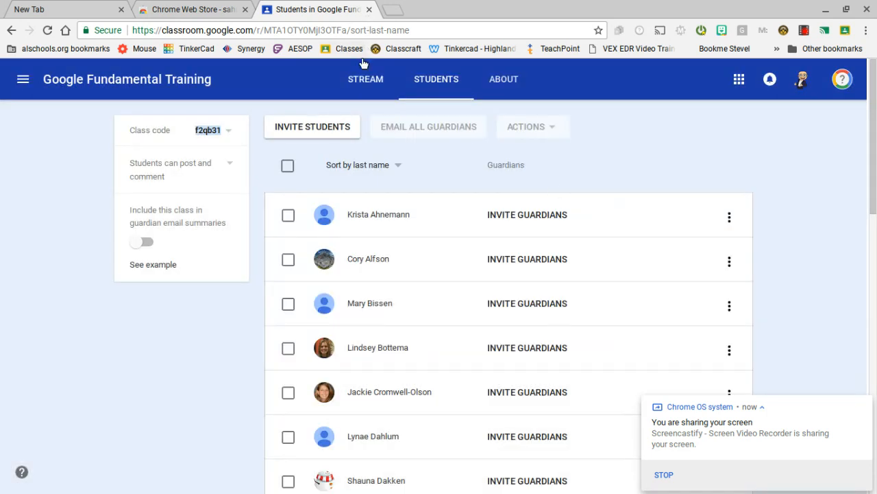
# - Return to the class stream, dismiss the screen-sharing notification, and start a new assignment
pyautogui.click(375, 90)
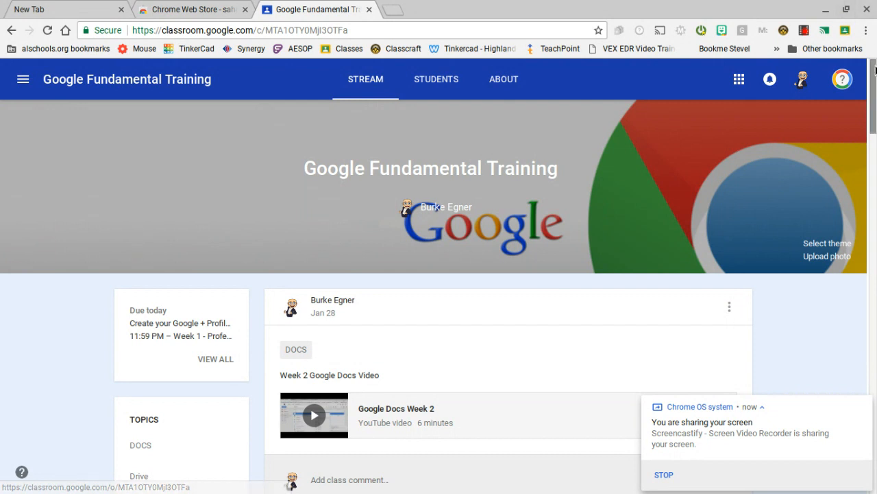
pyautogui.moveTo(875, 88); pyautogui.dragTo(875, 118)
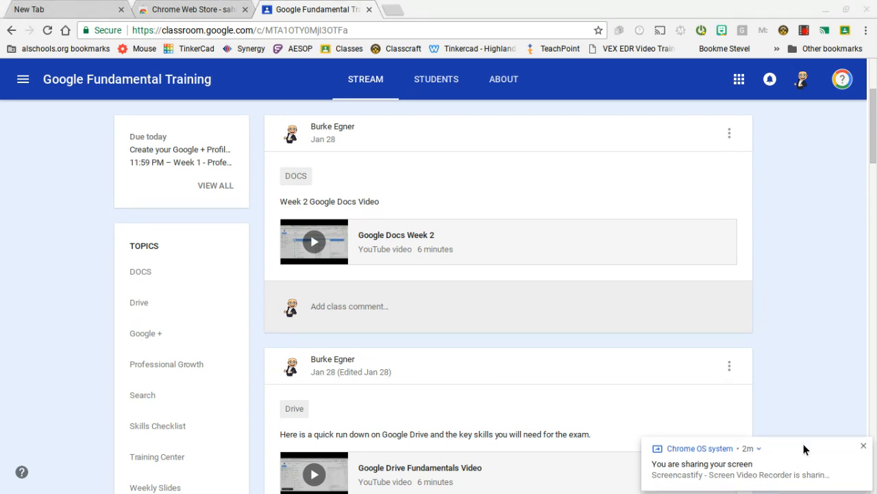
pyautogui.click(866, 445)
pyautogui.moveTo(834, 464)
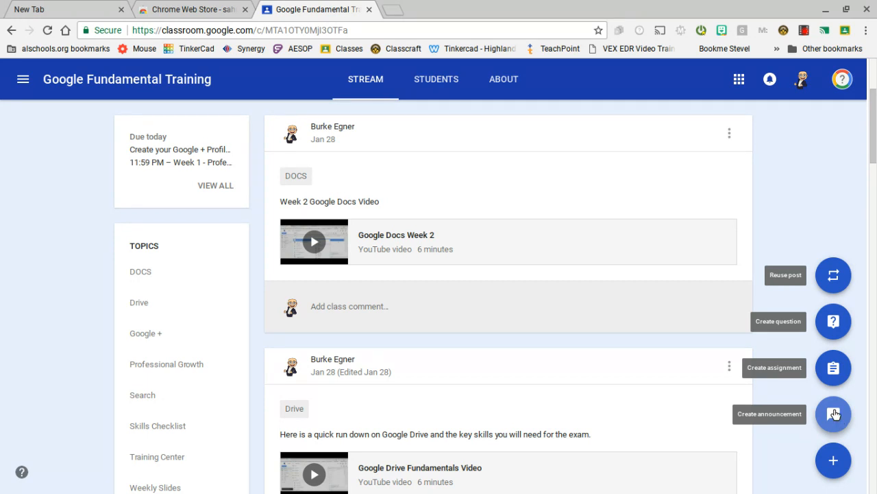
pyautogui.click(826, 370)
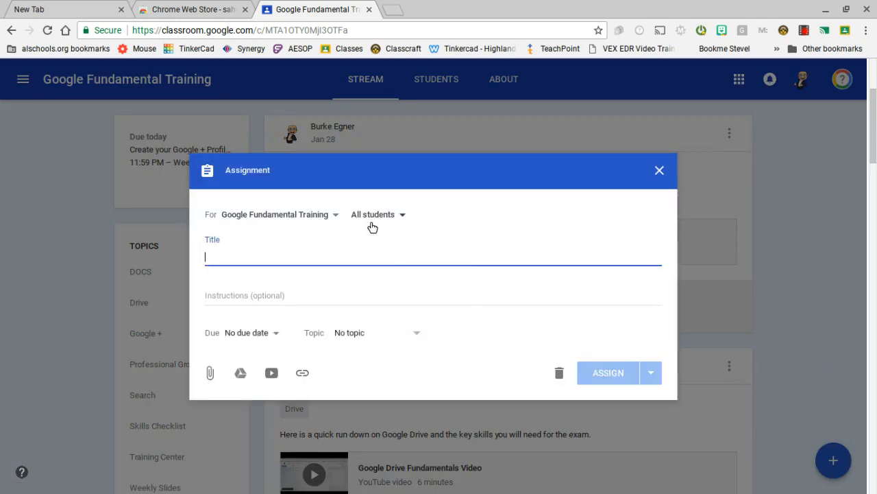
# - Review which students and which classes the new assignment can be given to, leaving both selections as they are
pyautogui.click(398, 220)
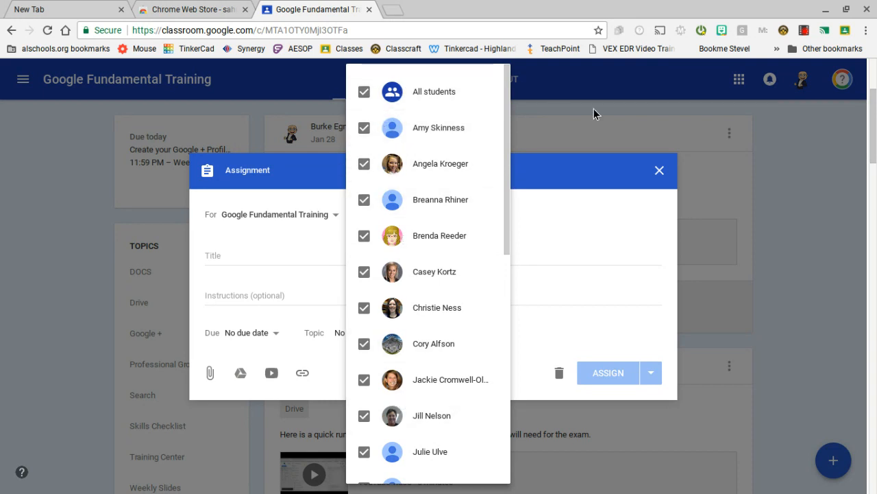
pyautogui.click(612, 108)
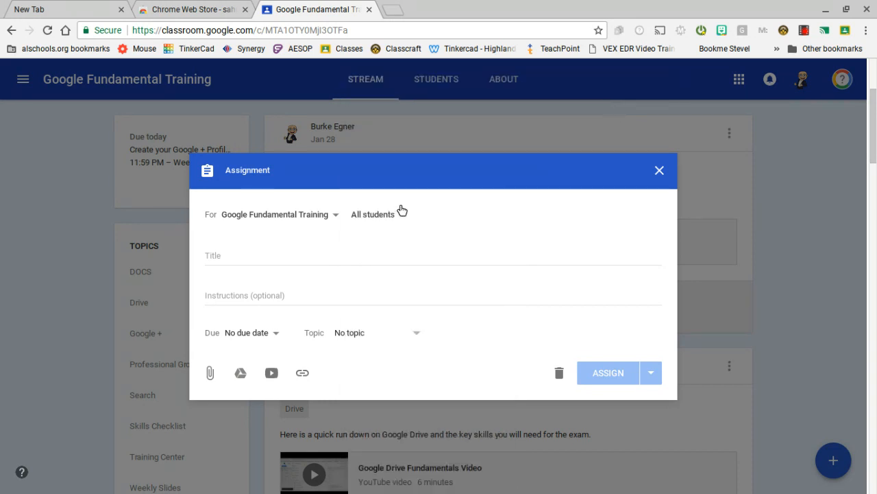
pyautogui.click(333, 216)
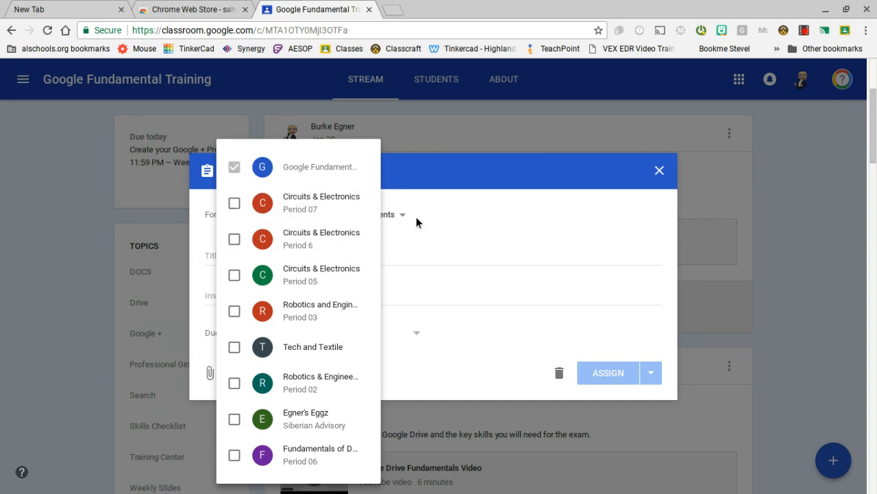
pyautogui.click(443, 181)
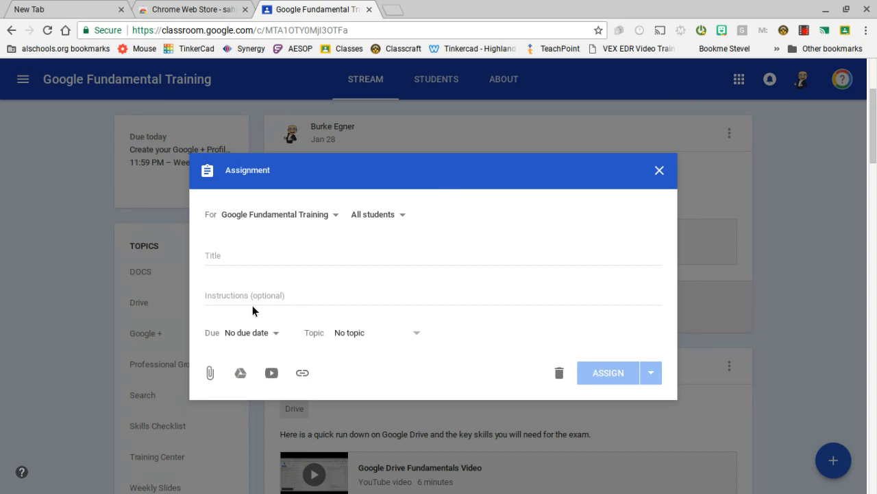
# - Set the assignment's due date to Jan 30, 2018
pyautogui.click(276, 334)
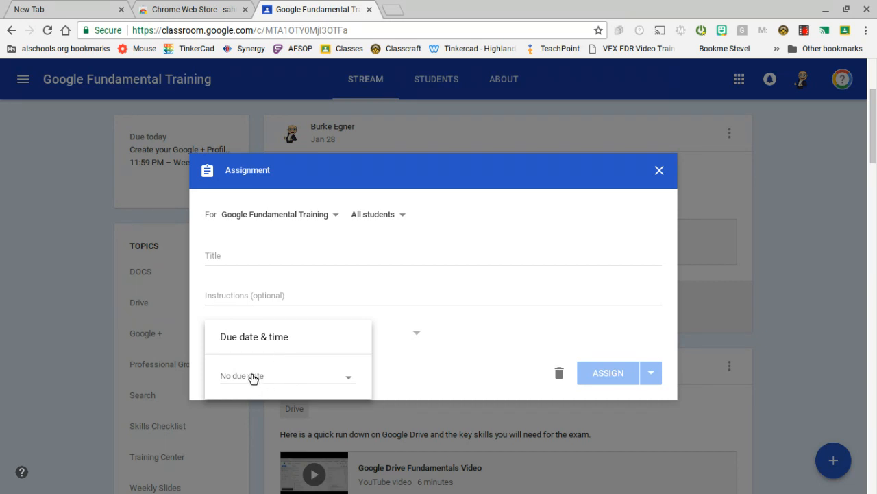
pyautogui.click(351, 379)
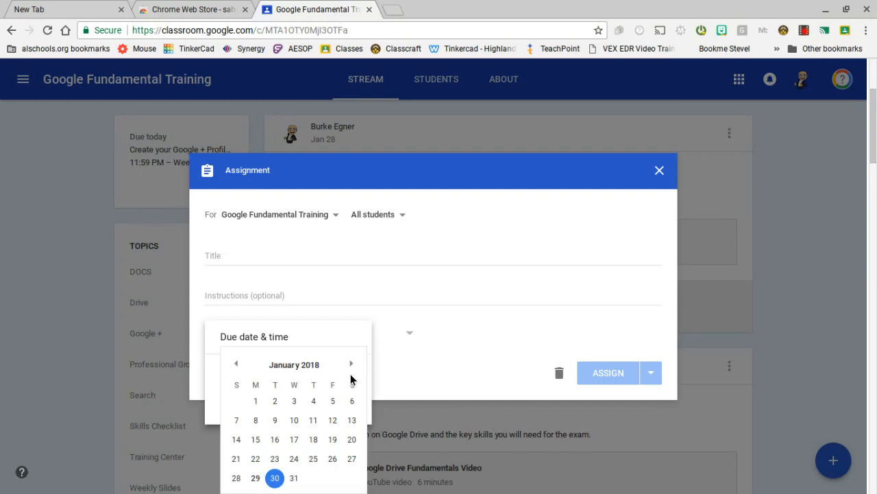
pyautogui.click(294, 478)
pyautogui.click(447, 338)
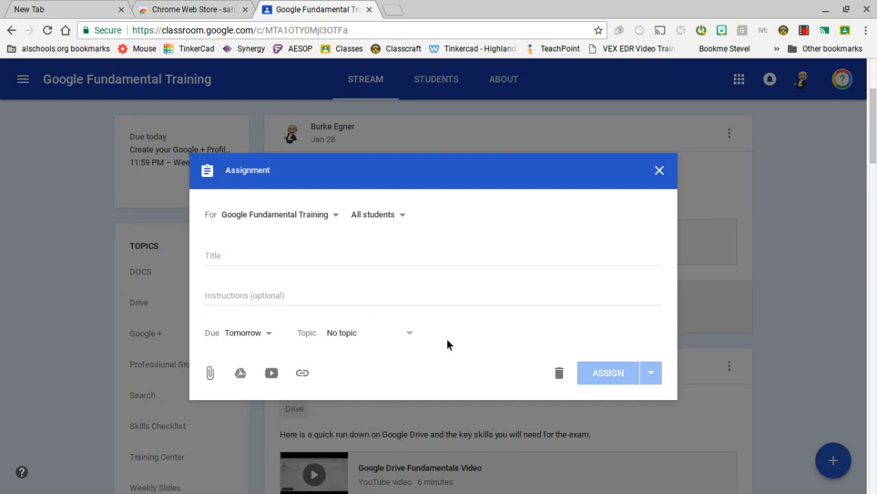
# - Clear the assignment's due time and due date
pyautogui.click(267, 335)
pyautogui.click(256, 408)
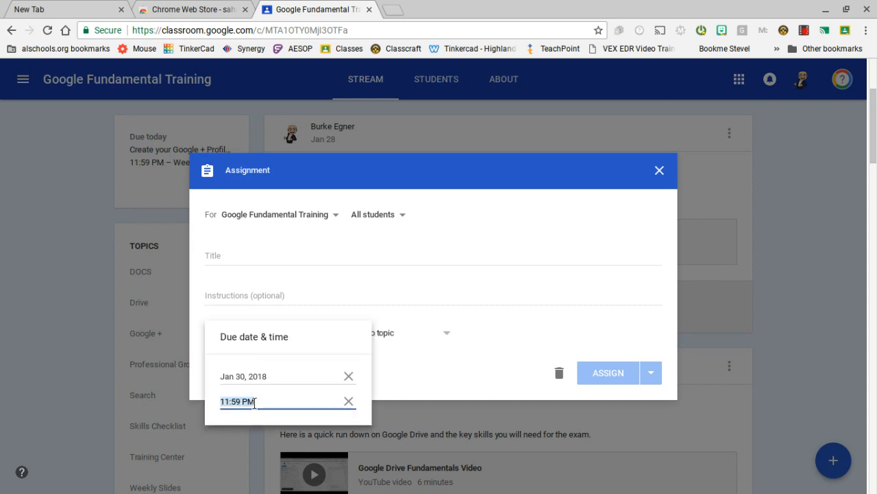
pyautogui.click(350, 402)
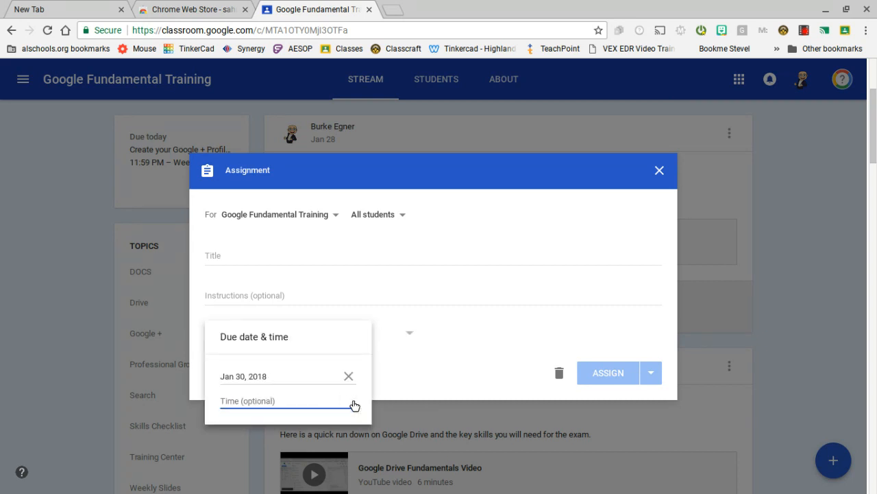
pyautogui.click(349, 377)
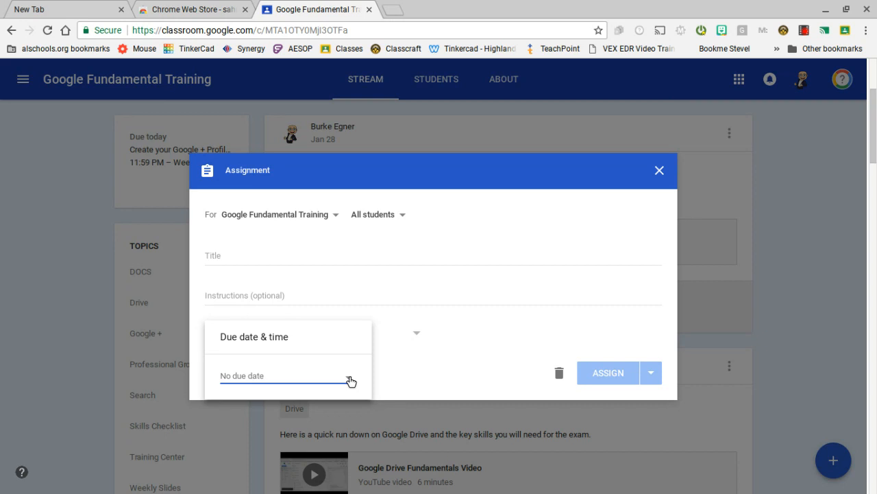
pyautogui.click(435, 357)
# - Title the assignment "Test Assignment" and review the available topics without choosing one
pyautogui.click(419, 339)
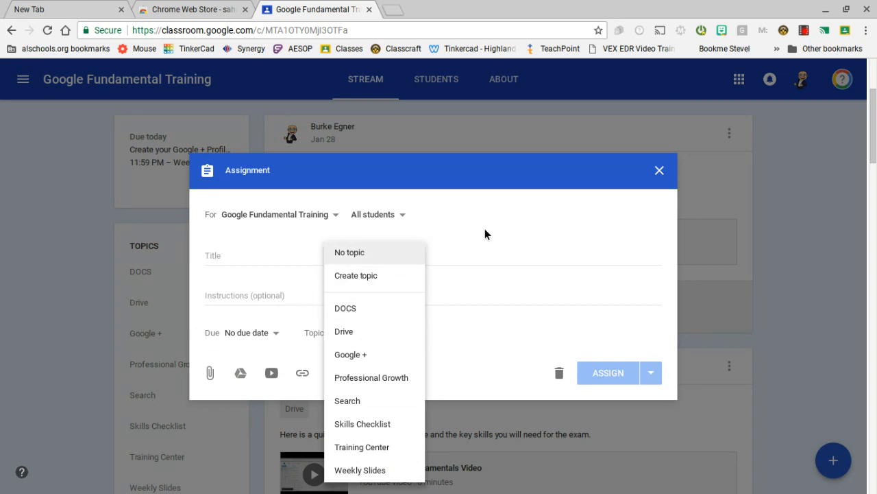
pyautogui.click(587, 213)
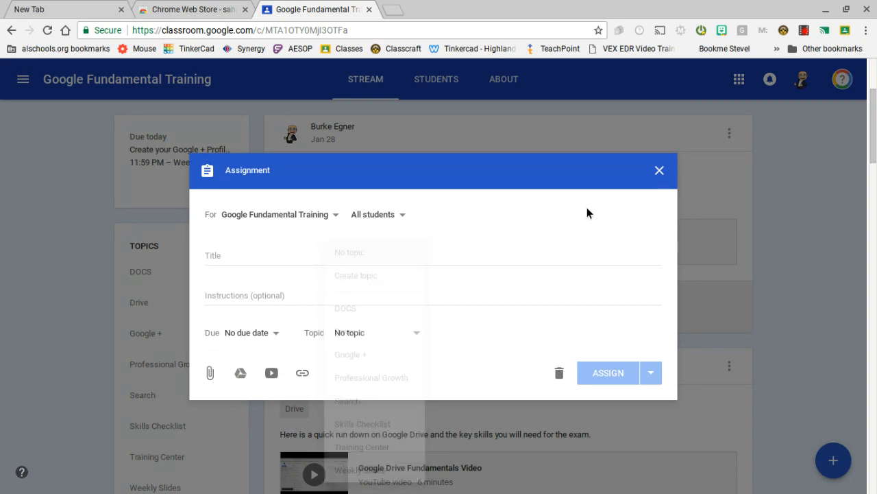
pyautogui.click(320, 254)
pyautogui.write('Test Assignment')
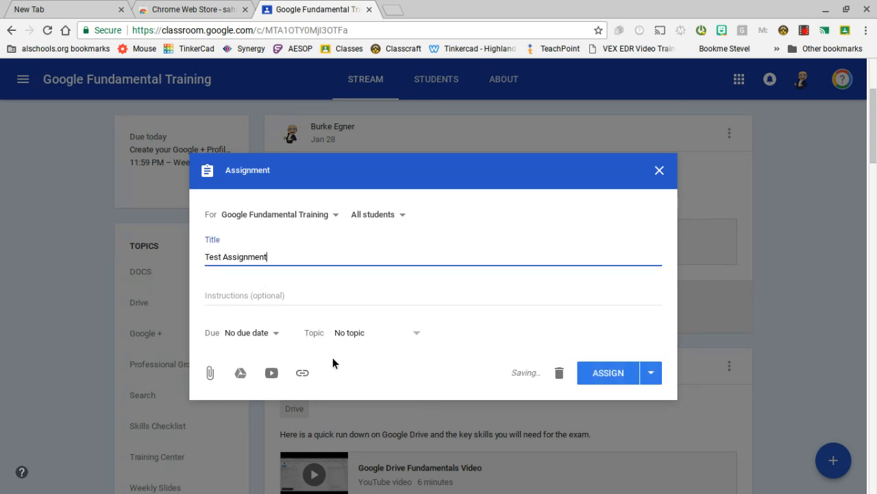
pyautogui.click(374, 332)
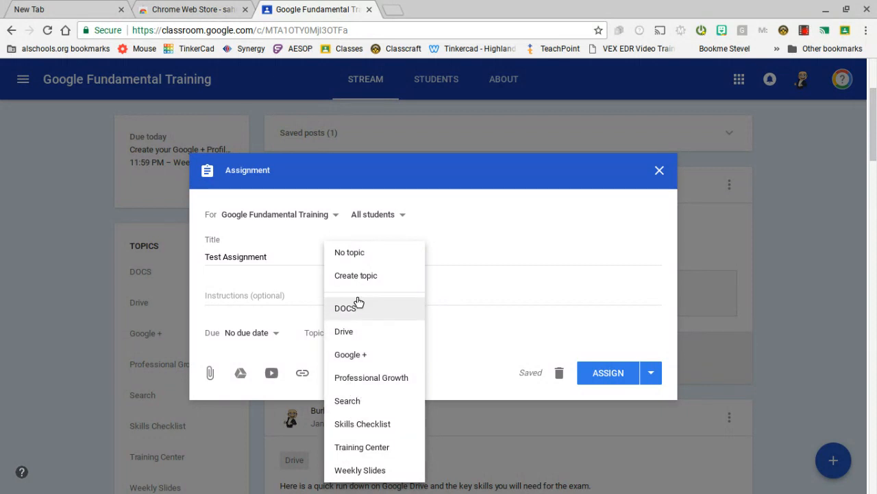
pyautogui.click(528, 284)
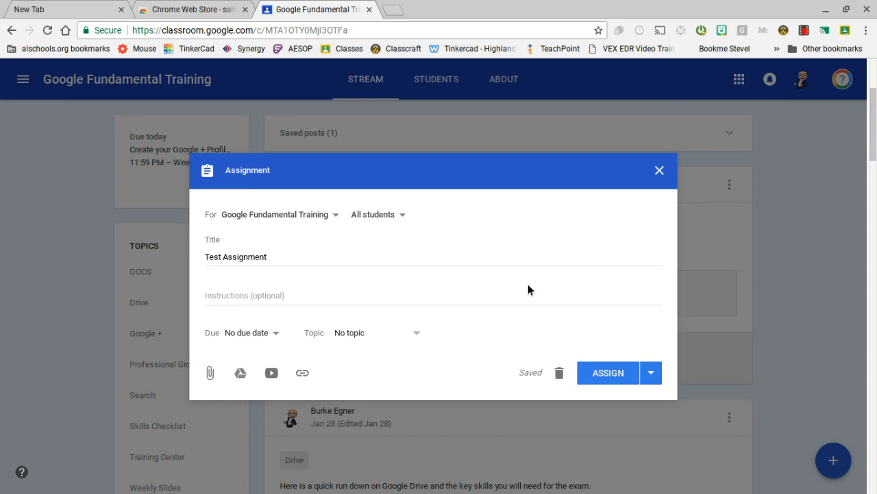
# - Look over the assignment's posting options and add Circuits & Electronics Period 07 to its classes
pyautogui.click(651, 373)
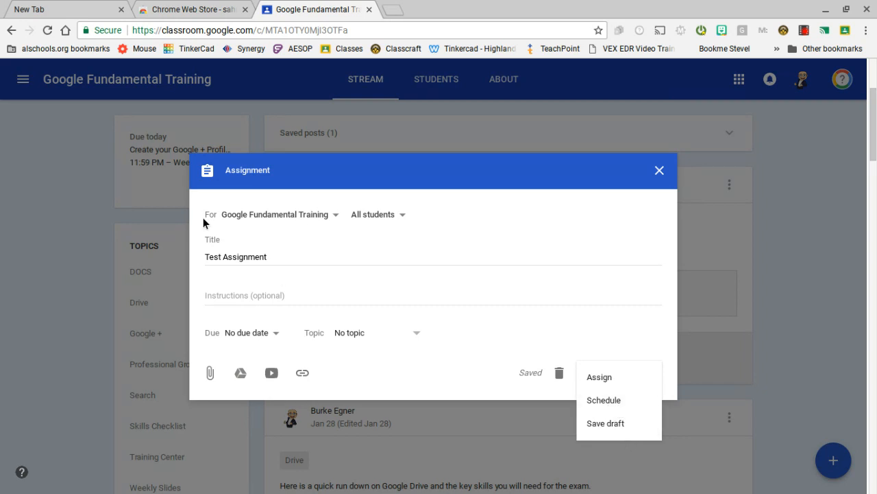
pyautogui.click(327, 213)
pyautogui.click(234, 203)
pyautogui.click(635, 351)
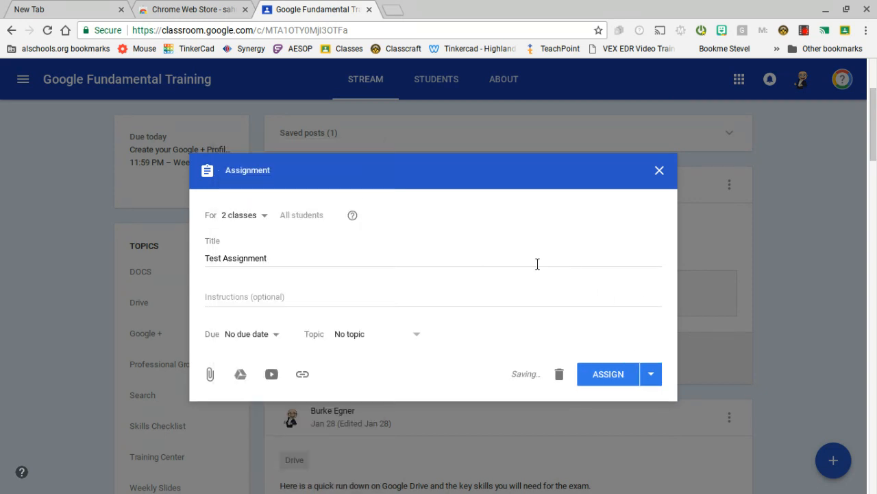
# - Check the posting options for the two-class assignment and remove Circuits & Electronics Period 07 from its classes
pyautogui.click(651, 375)
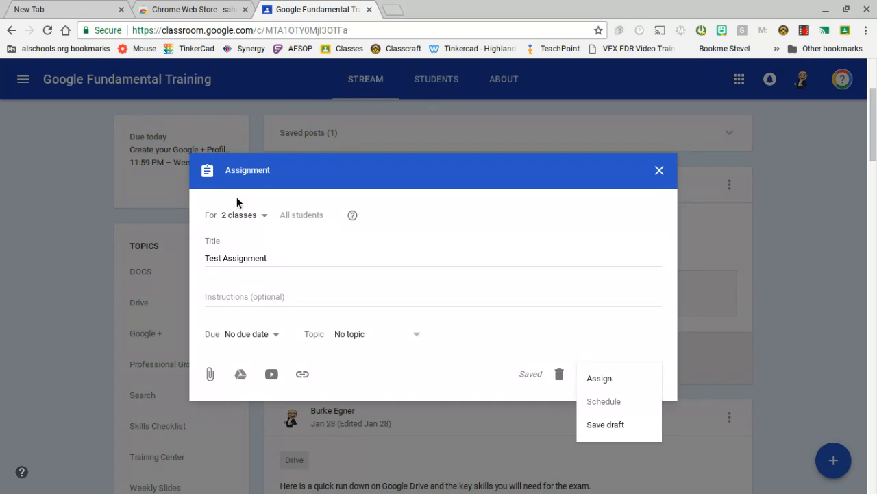
pyautogui.click(263, 216)
pyautogui.click(264, 215)
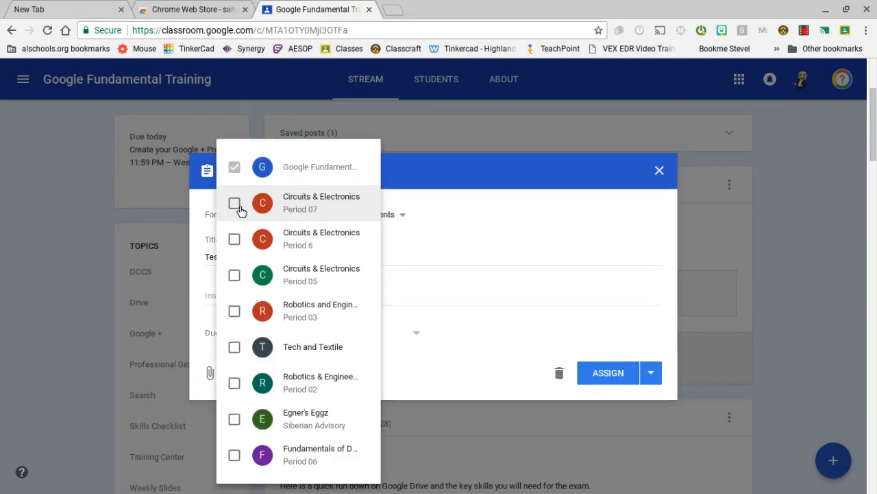
pyautogui.click(661, 172)
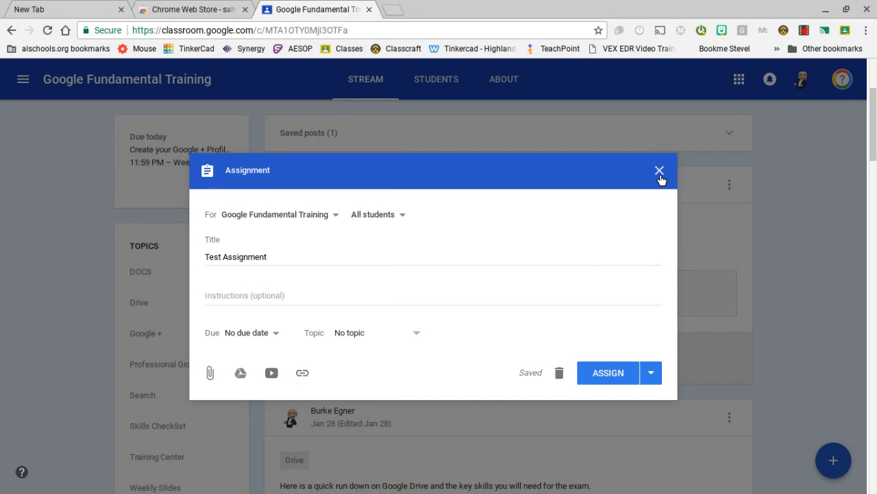
# - Close the assignment draft and look over the reusable posts from Google Fundamental Training without reusing any
pyautogui.click(659, 172)
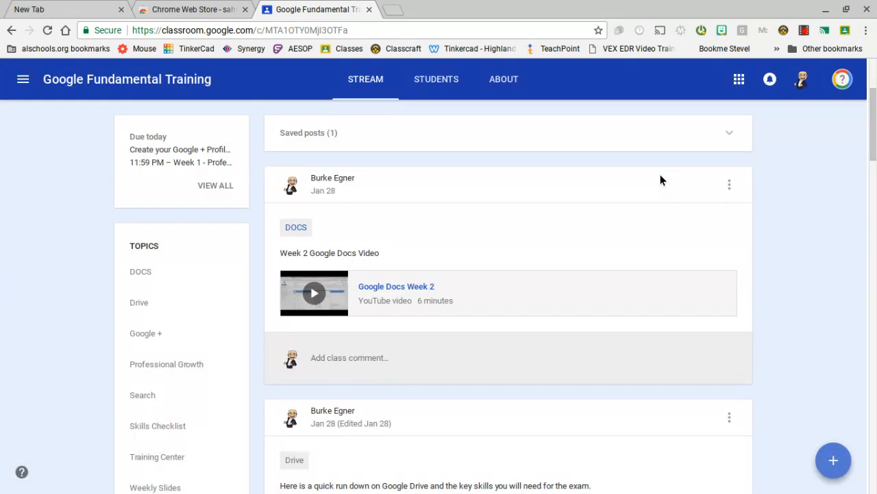
pyautogui.click(832, 463)
pyautogui.moveTo(832, 464)
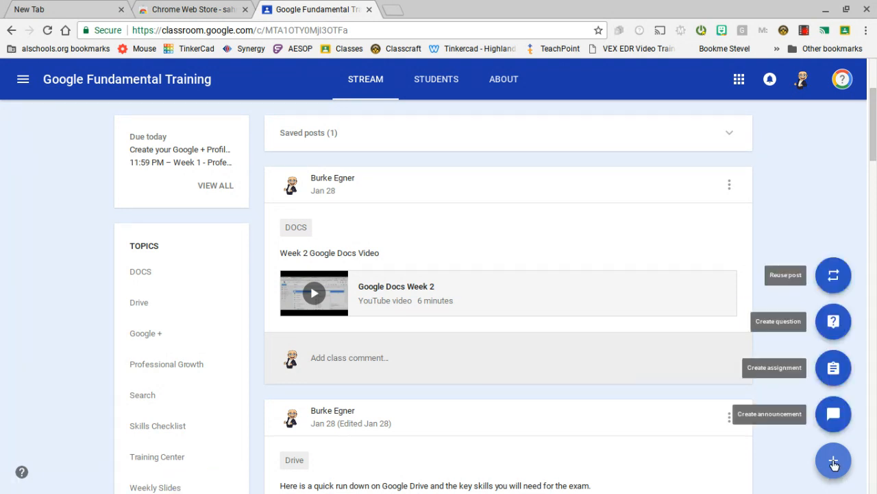
pyautogui.click(832, 285)
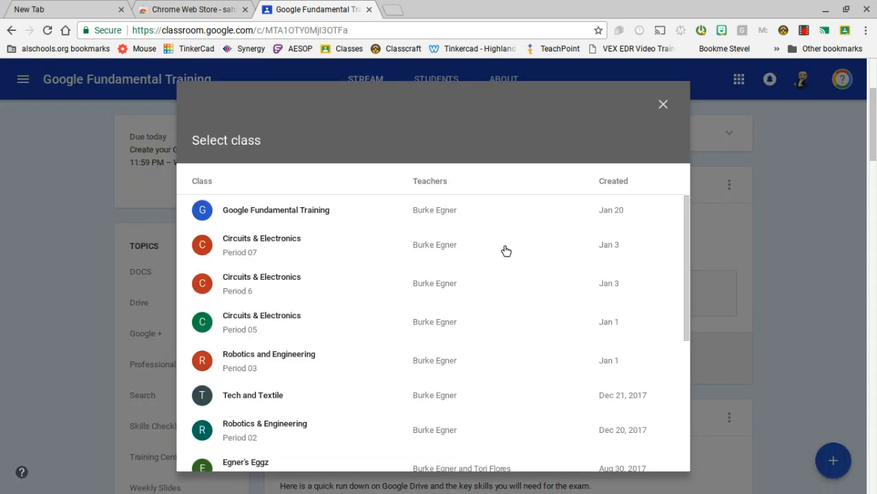
pyautogui.click(306, 222)
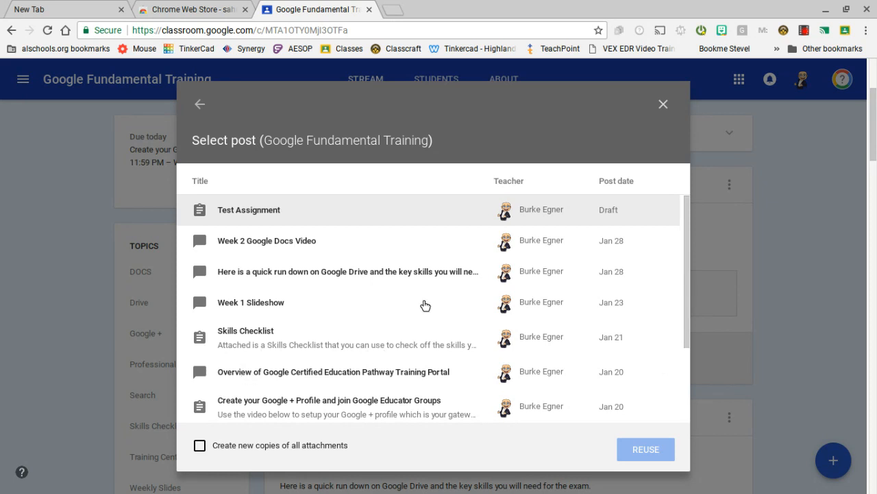
pyautogui.click(665, 105)
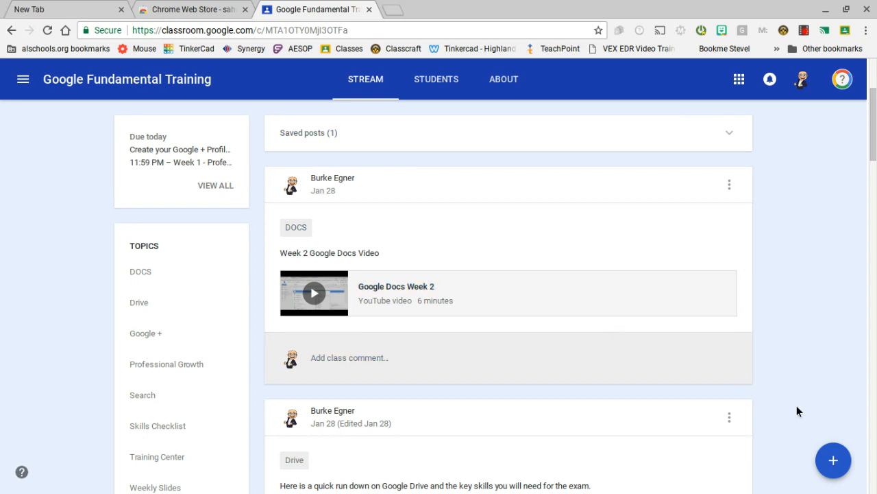
# - Try attaching the Training Check OFF document from Google Drive to a new announcement, and discard the announcement without posting
pyautogui.moveTo(835, 462)
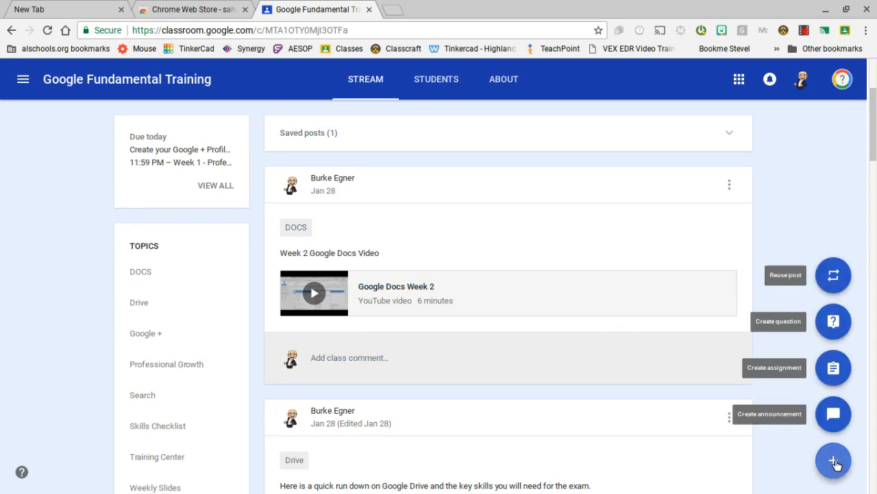
pyautogui.click(831, 414)
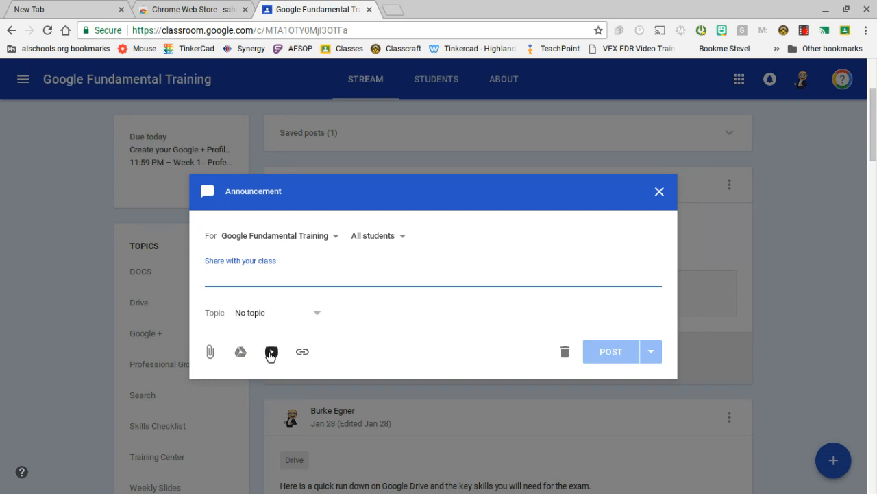
pyautogui.click(242, 353)
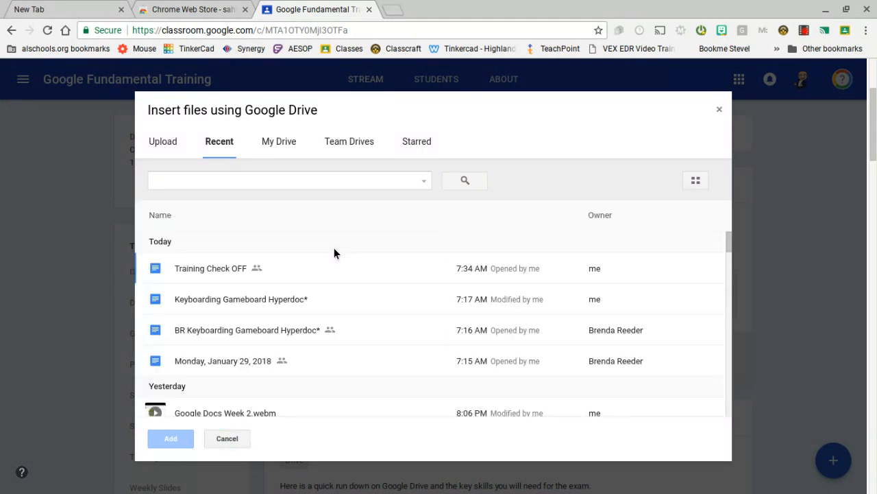
pyautogui.click(200, 267)
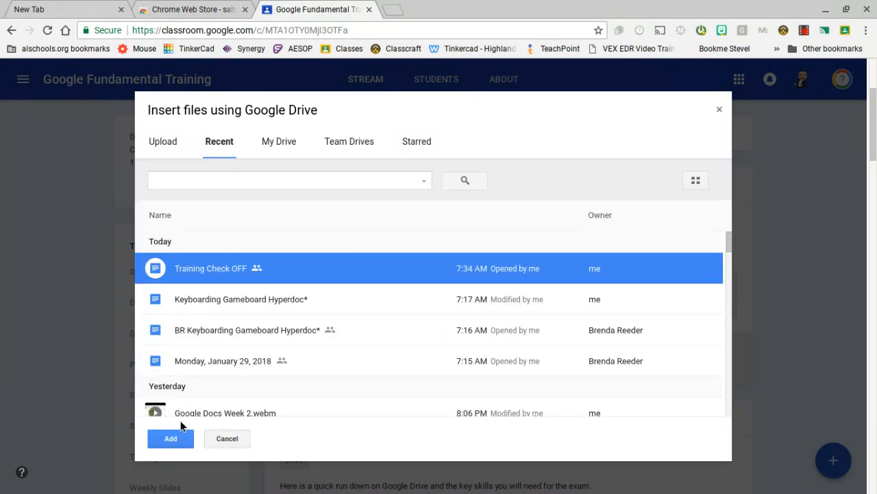
pyautogui.click(173, 442)
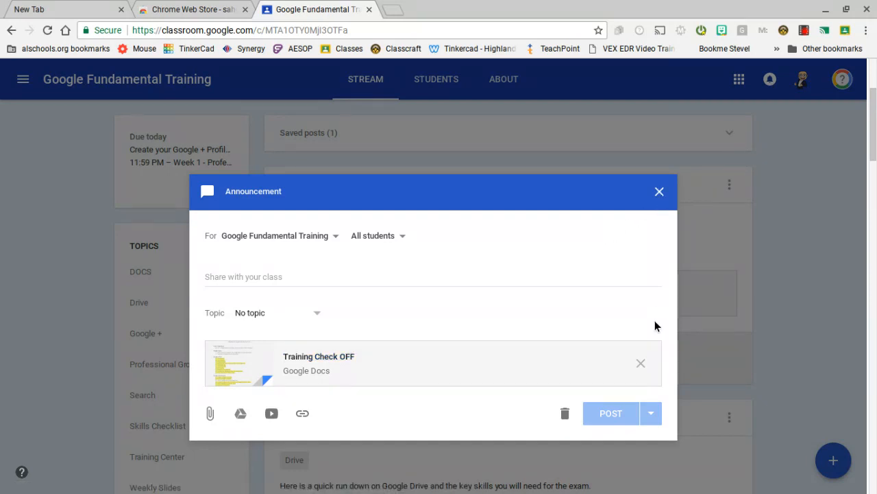
pyautogui.click(640, 363)
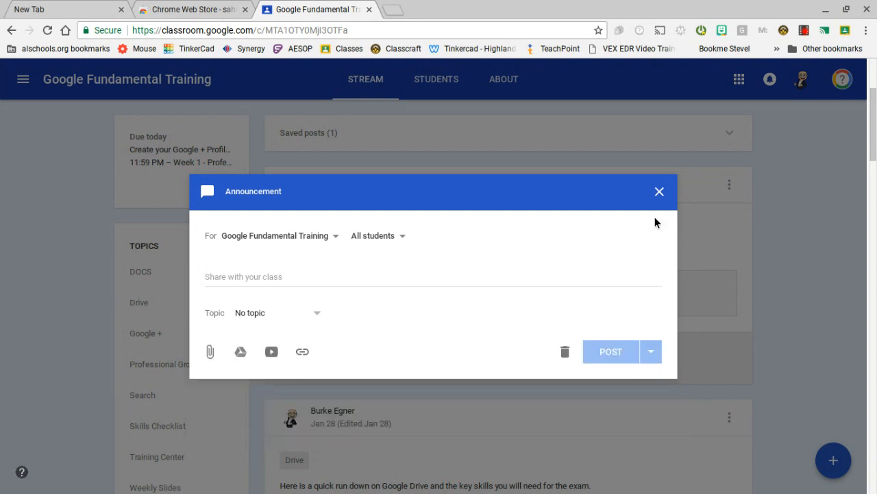
pyautogui.click(659, 193)
# - Try attaching Training Check OFF from Google Drive to a new assignment, review the file's student access options, and close the assignment unassigned
pyautogui.moveTo(834, 460)
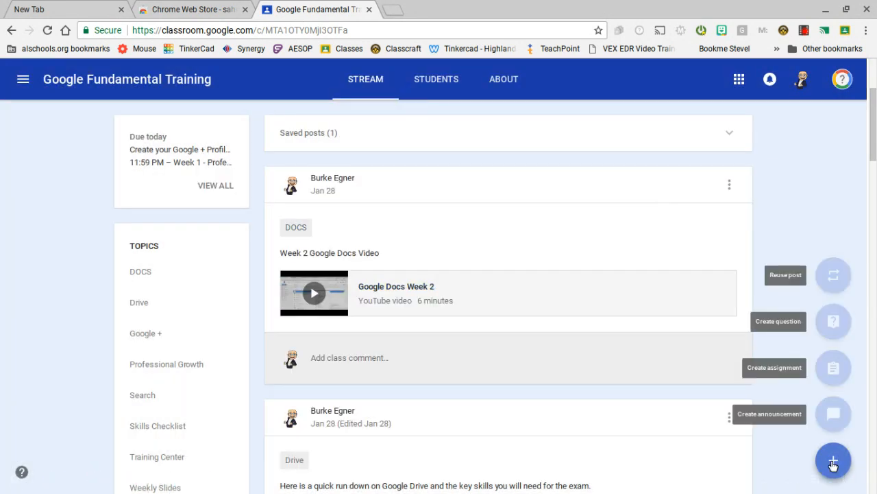
pyautogui.click(834, 368)
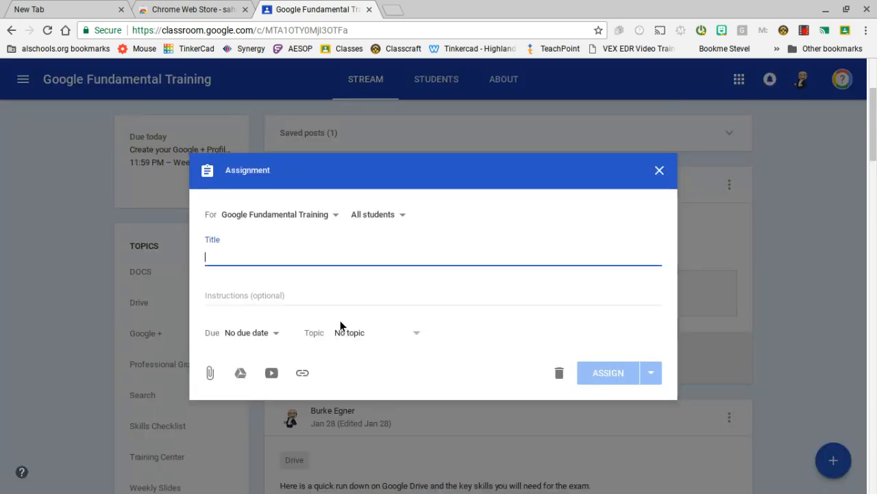
pyautogui.click(241, 372)
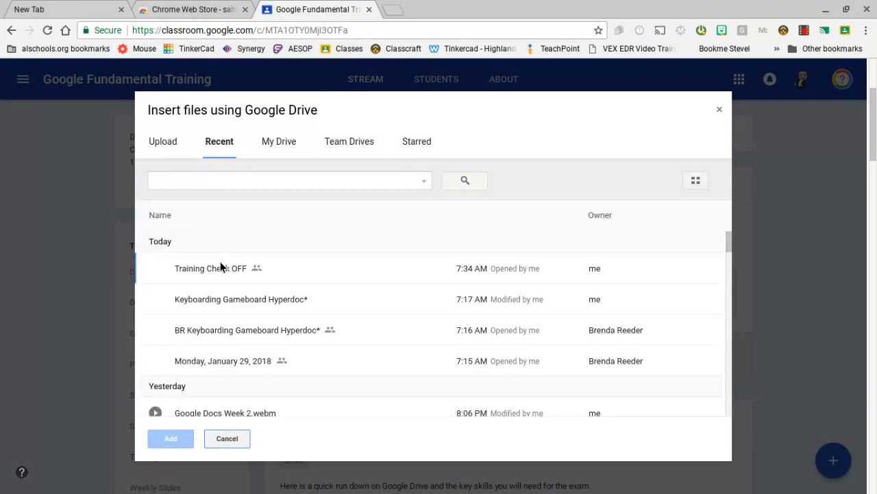
pyautogui.click(219, 270)
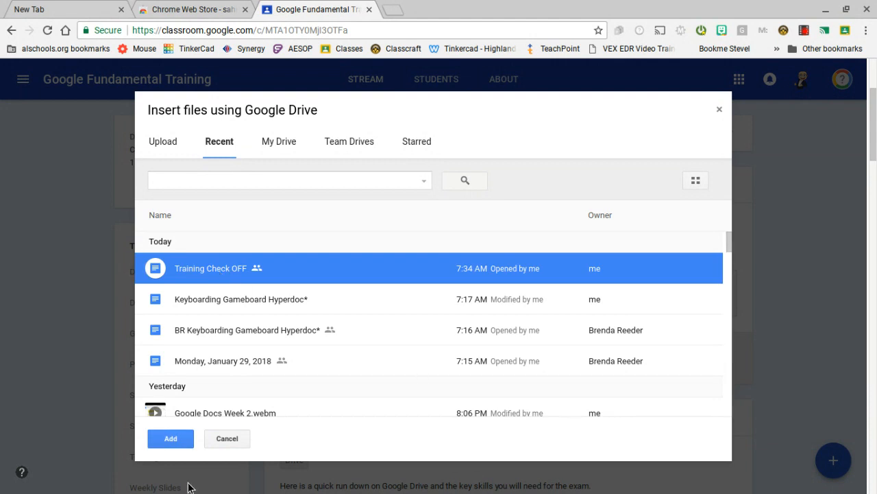
pyautogui.click(159, 439)
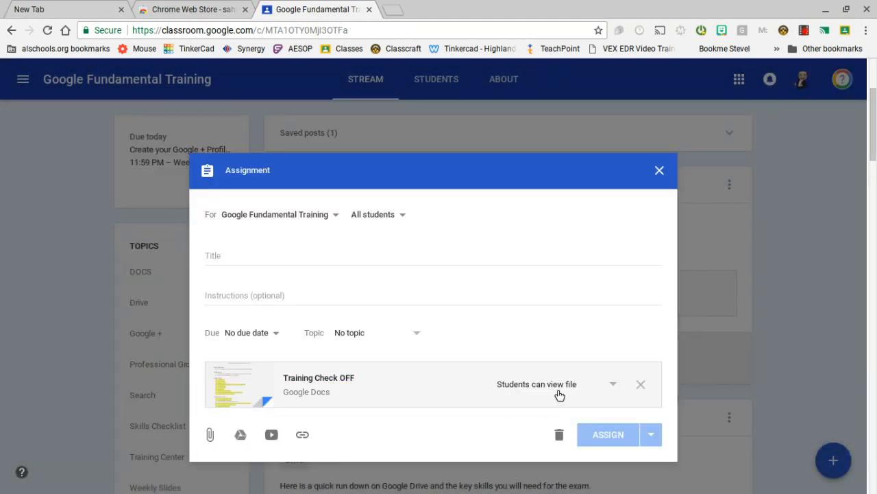
pyautogui.click(612, 387)
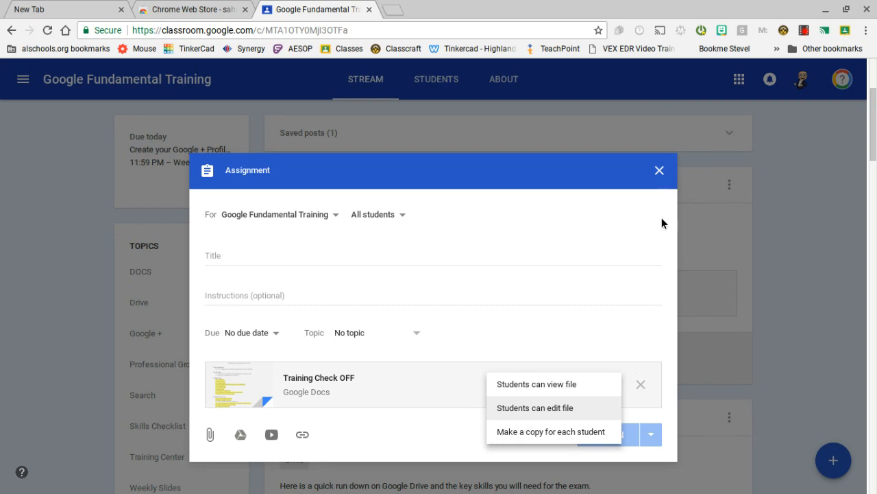
pyautogui.click(660, 171)
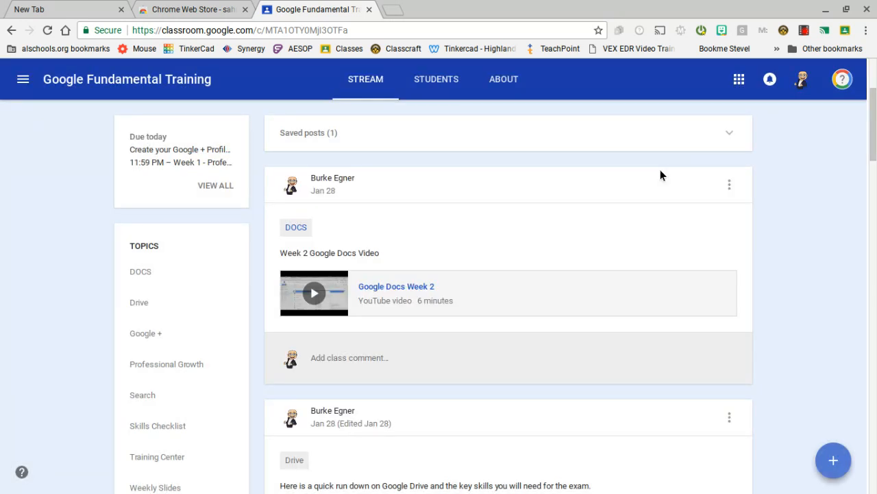
# - Delete the Test Assignment draft from the class's saved posts
pyautogui.click(727, 143)
pyautogui.click(728, 196)
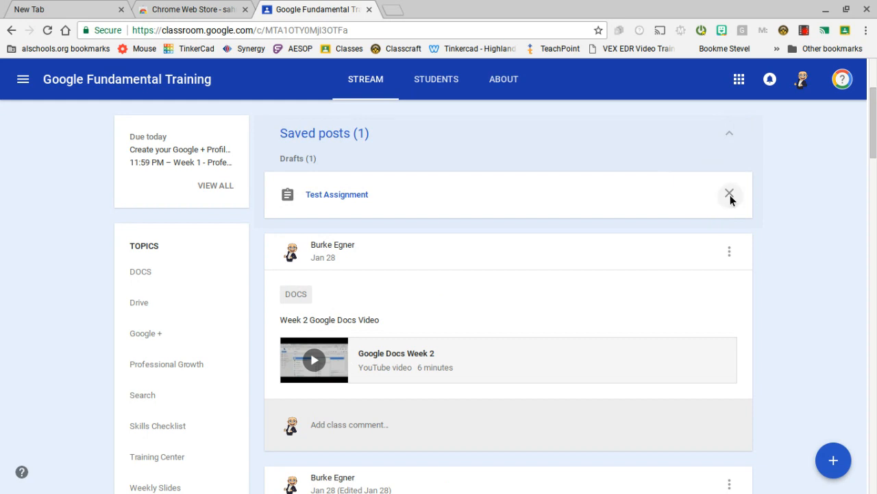
pyautogui.click(468, 300)
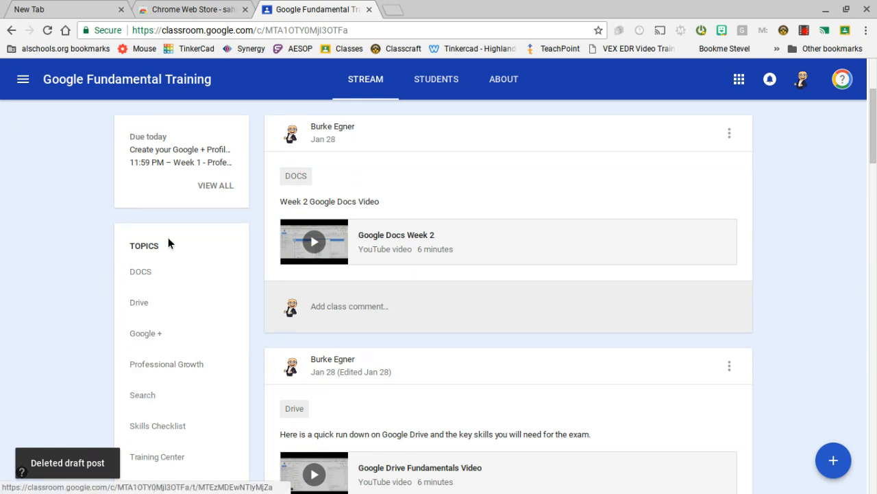
# - View the posts filed under the DOCS and Google + topics and return to the class stream
pyautogui.click(151, 278)
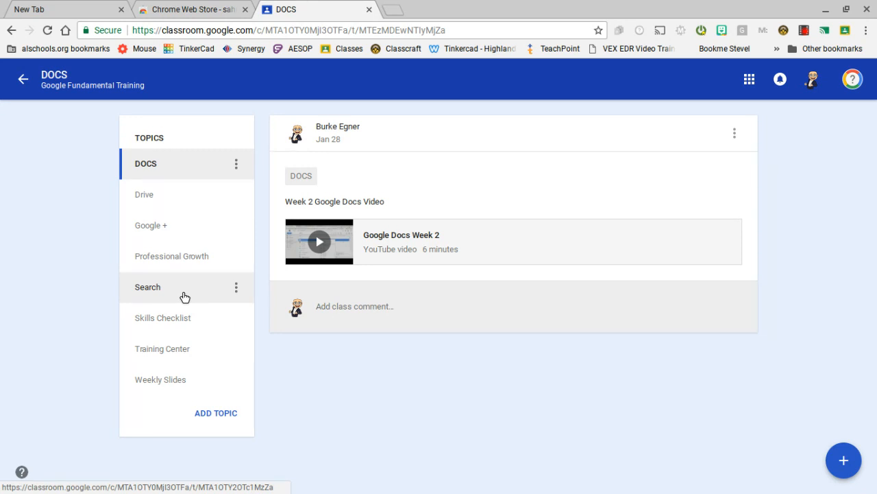
pyautogui.click(158, 232)
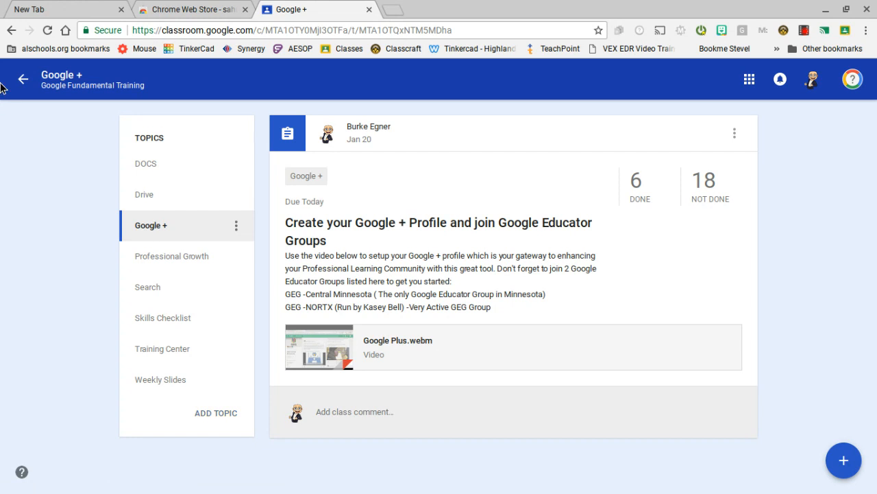
pyautogui.click(23, 80)
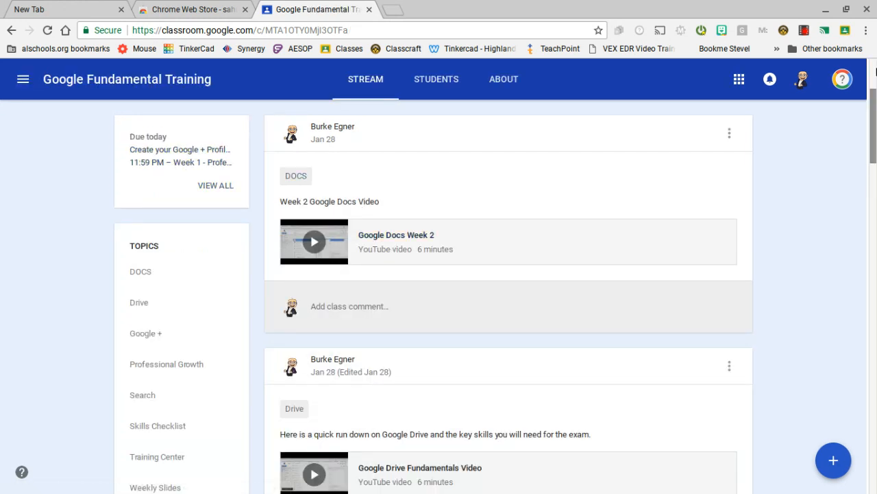
# - View the Skills Checklist assignment's not-done student work and open the fourth student's checklist document
pyautogui.moveTo(875, 111); pyautogui.dragTo(875, 223)
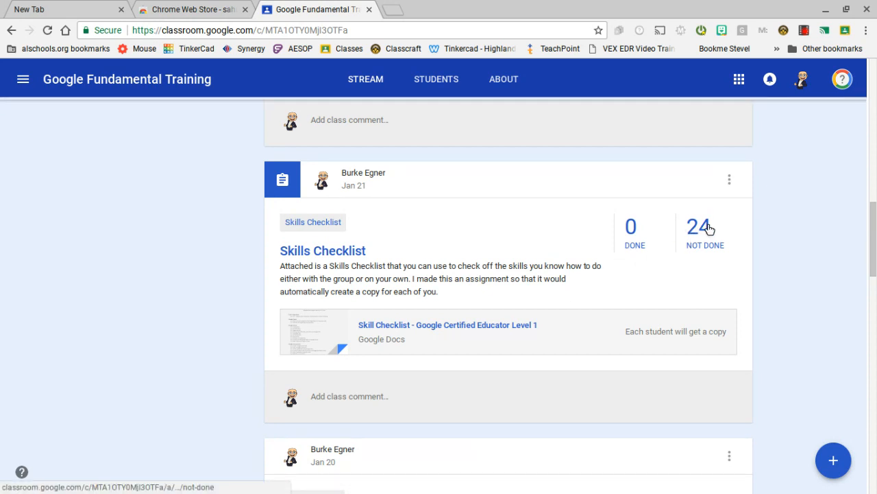
pyautogui.click(708, 228)
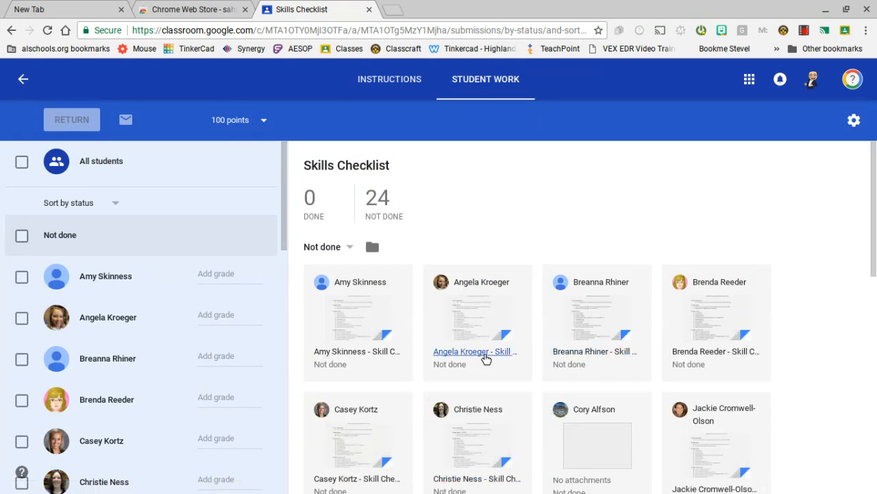
pyautogui.click(708, 312)
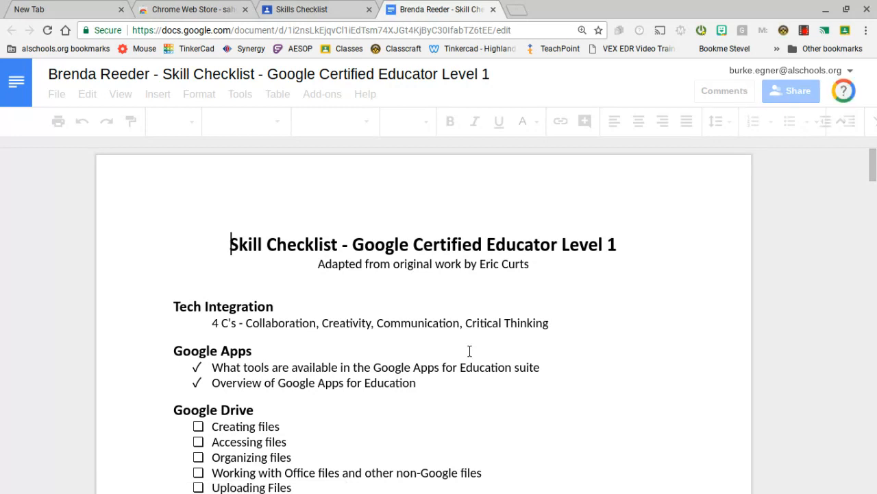
# - Look through the student's skill checklist, comment "This is what we are covering in week 2." on the Google Documents heading, and close the document
pyautogui.click(874, 196)
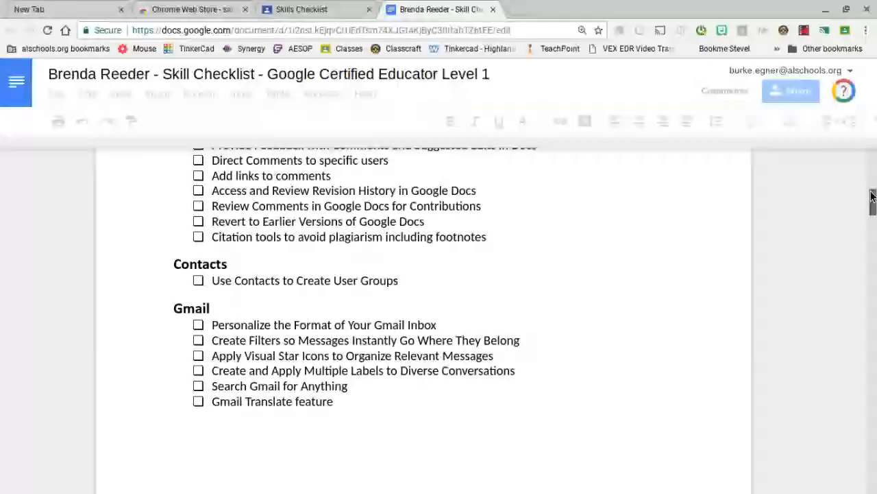
pyautogui.moveTo(873, 208); pyautogui.dragTo(873, 237)
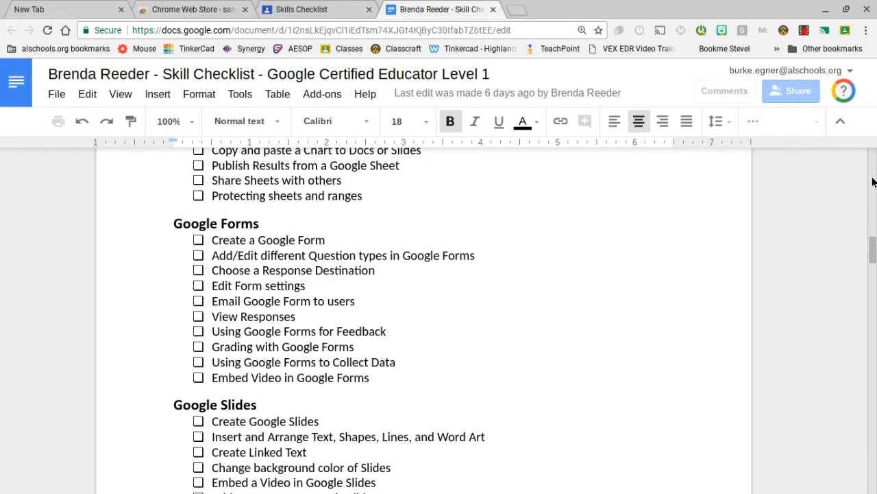
pyautogui.click(873, 178)
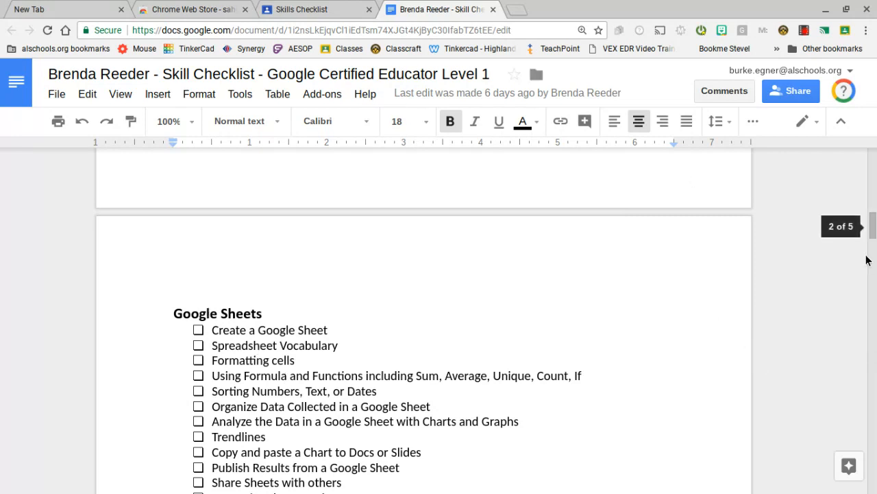
pyautogui.moveTo(873, 225); pyautogui.dragTo(874, 188)
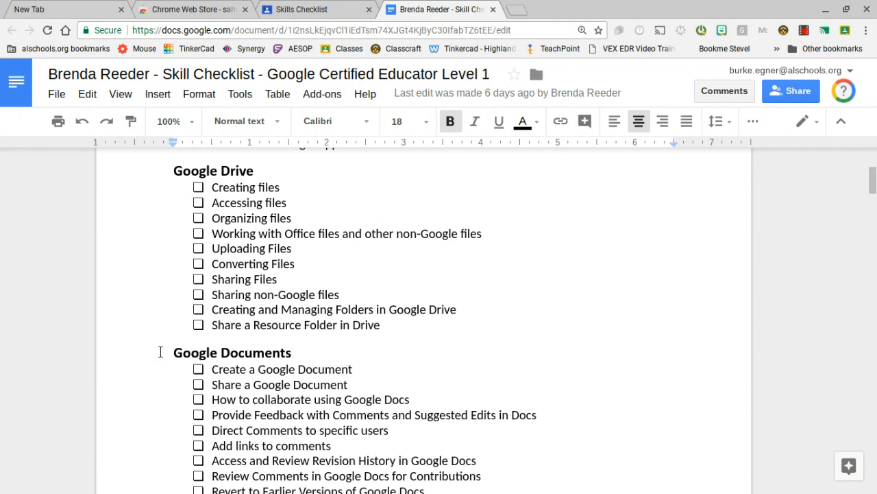
pyautogui.moveTo(174, 351); pyautogui.dragTo(294, 353)
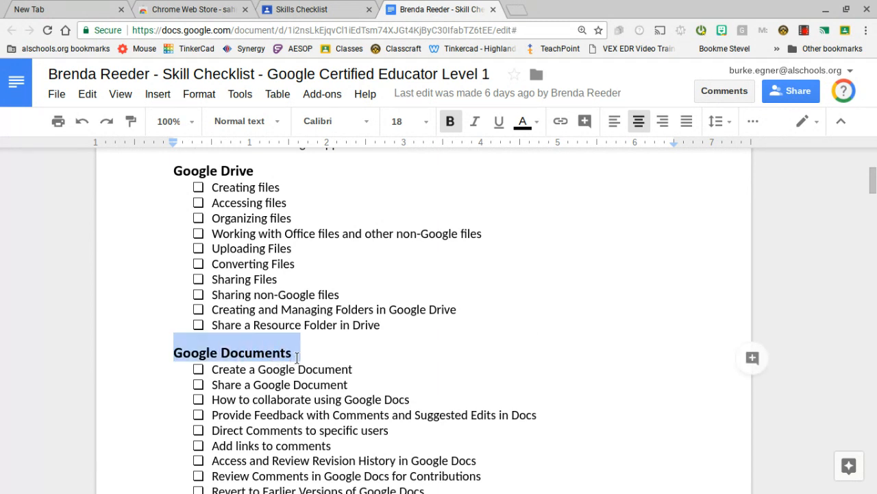
pyautogui.click(752, 358)
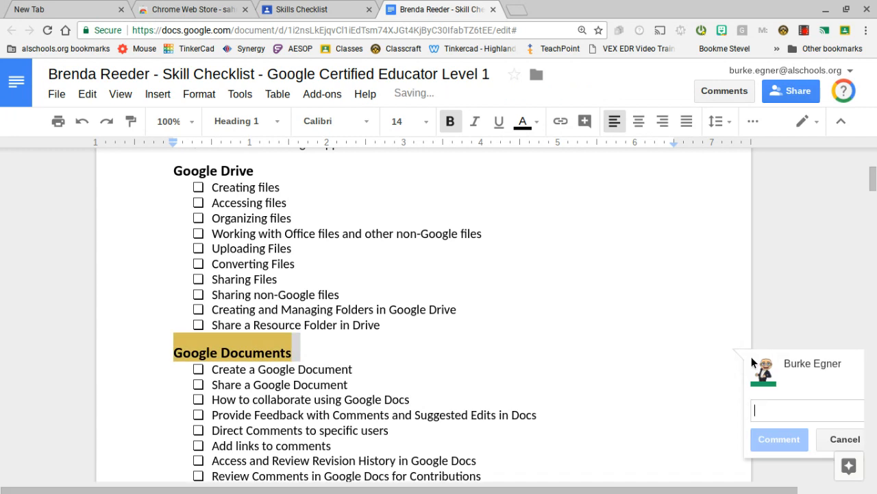
pyautogui.write('This is what ')
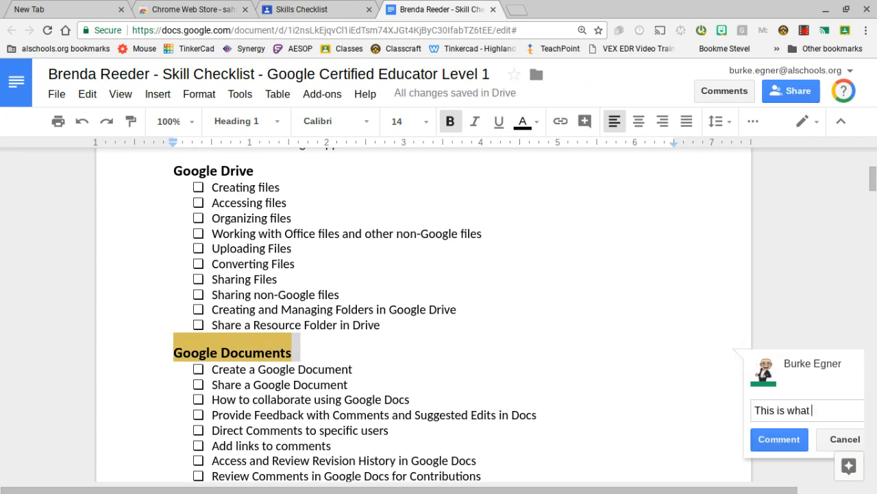
pyautogui.write('we are cover')
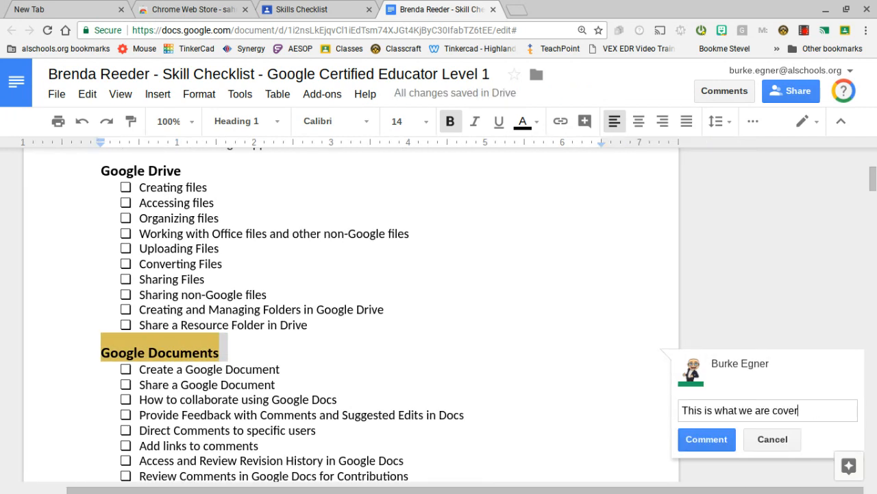
pyautogui.write('ing in week 2.')
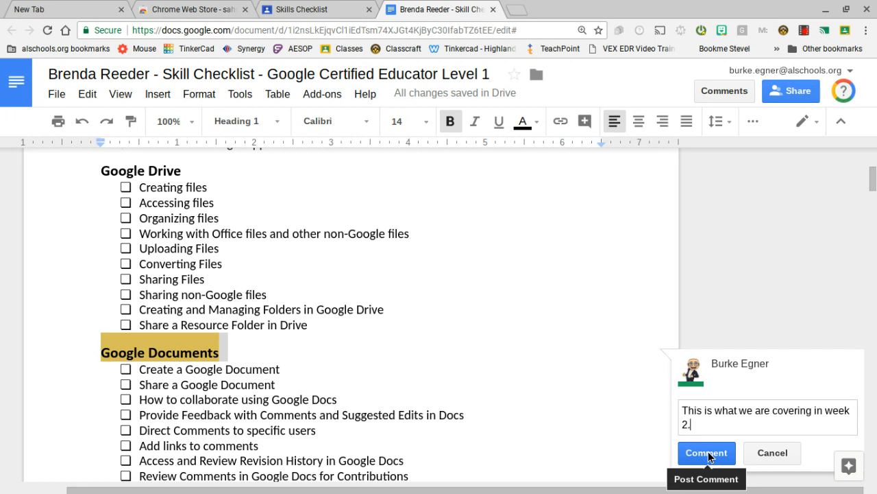
pyautogui.click(709, 454)
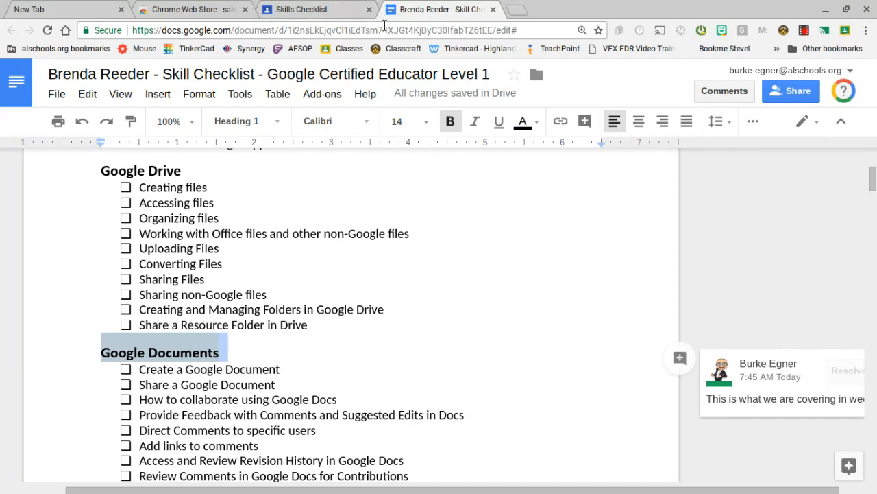
pyautogui.click(493, 9)
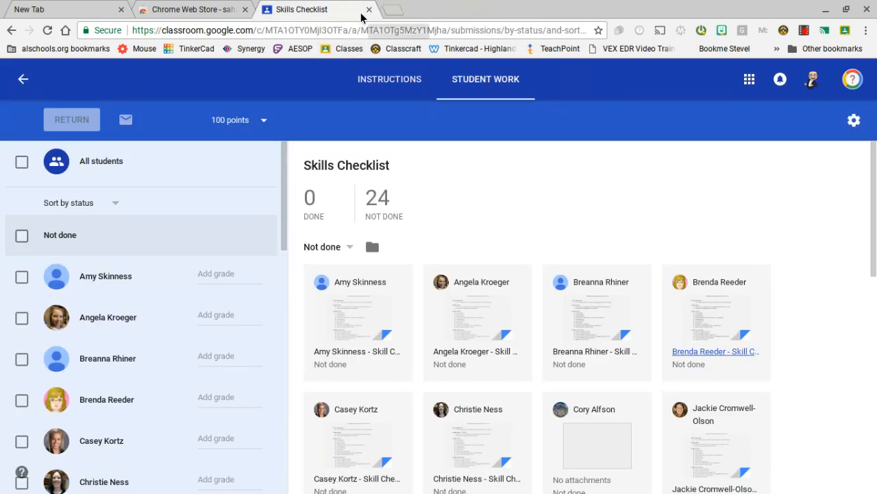
# - Post the private comment "I used your assignment to show examples in video." on the same student's Skills Checklist submission
pyautogui.click(113, 399)
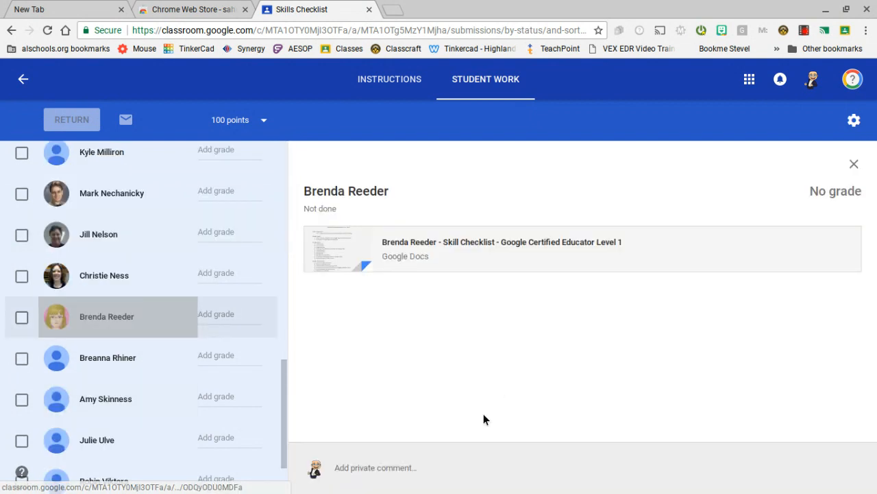
pyautogui.click(445, 468)
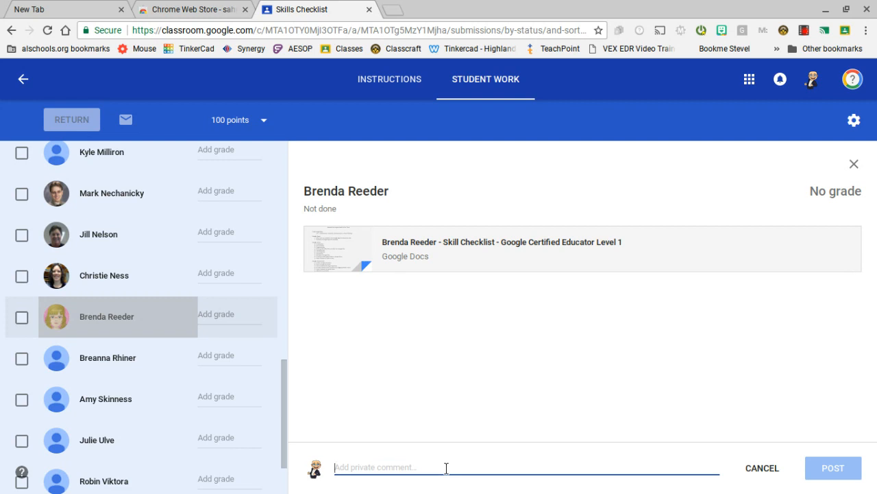
pyautogui.write('I used y')
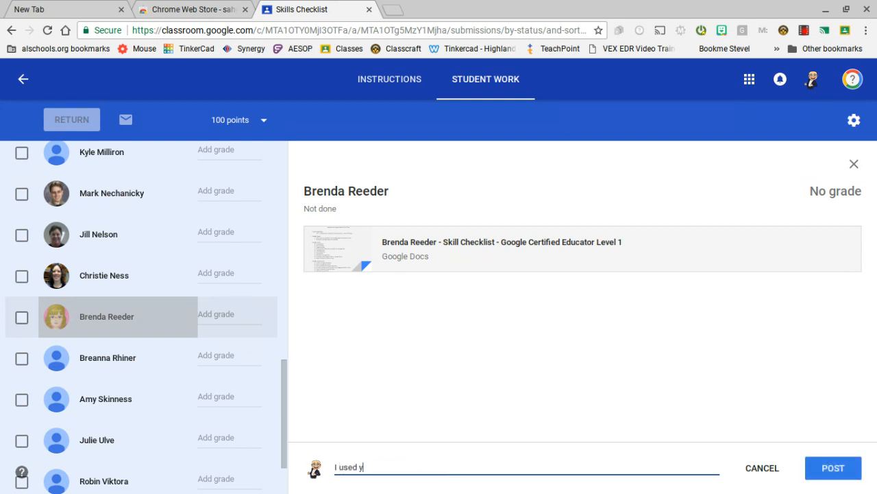
pyautogui.write('our assignment to show w')
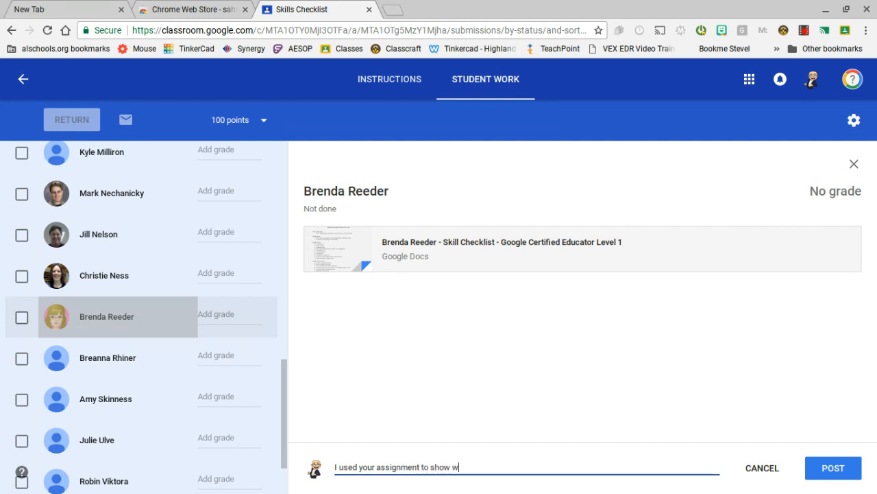
pyautogui.press('BackSpace')
pyautogui.write('examples in')
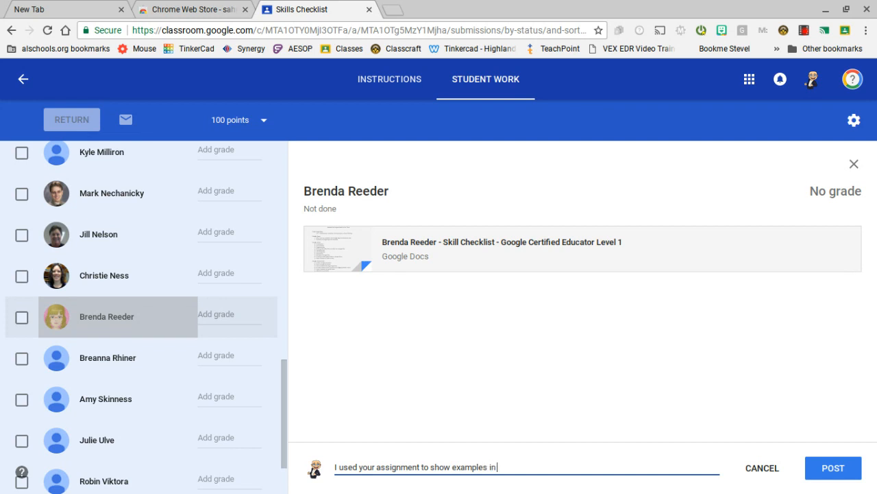
pyautogui.write(' video.')
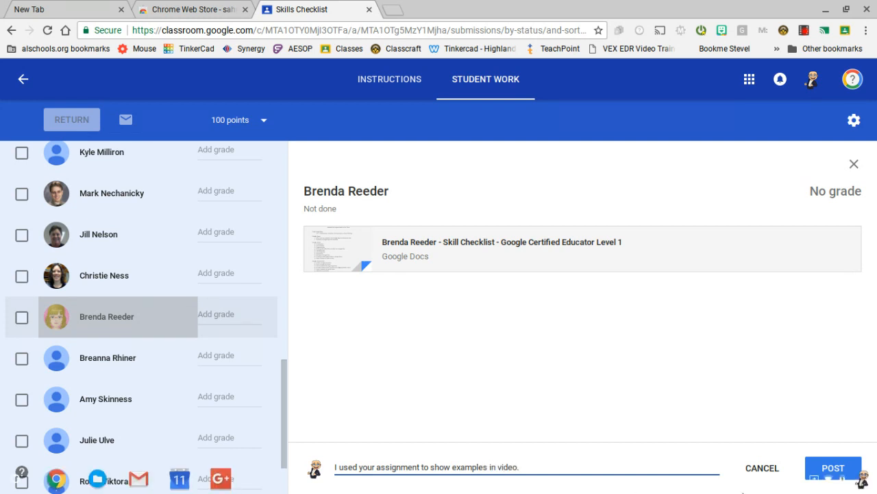
pyautogui.click(836, 469)
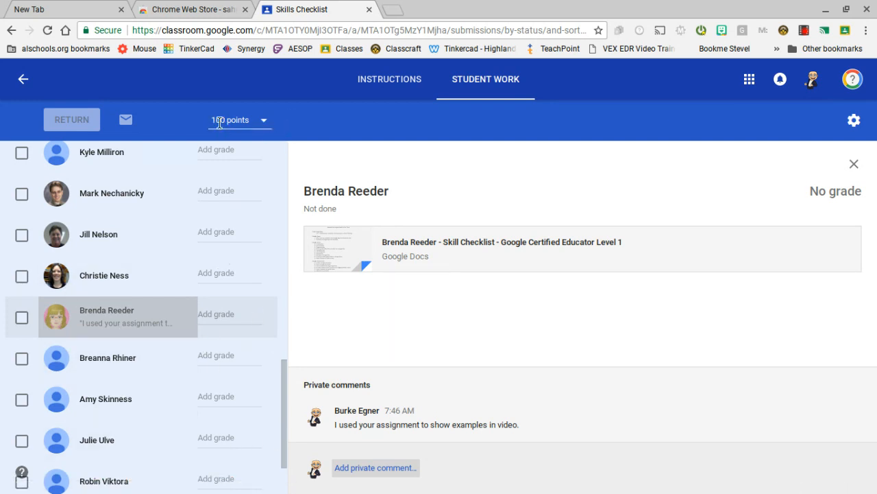
# - Change the Skills Checklist assignment's point value to Ungraded and confirm the update
pyautogui.click(263, 120)
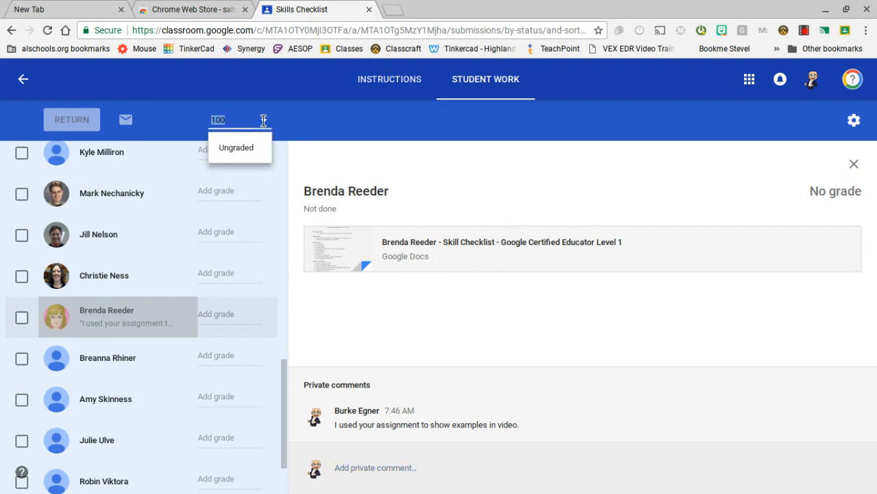
pyautogui.click(249, 151)
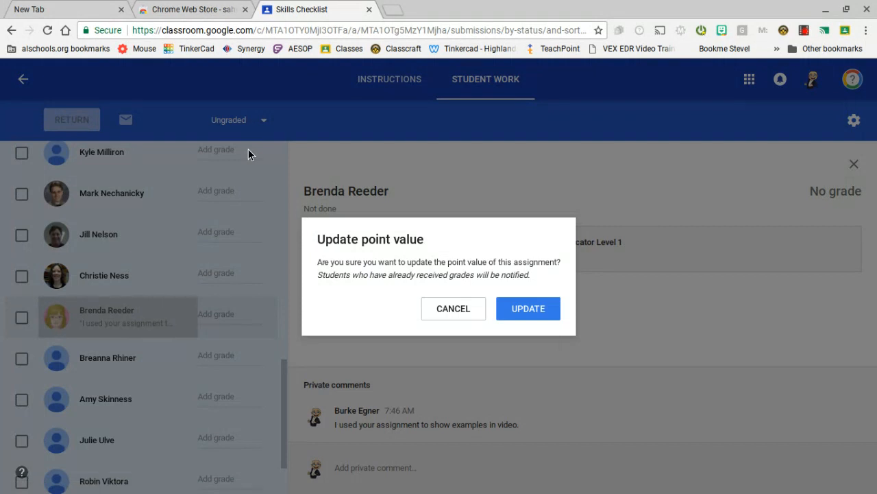
pyautogui.click(519, 310)
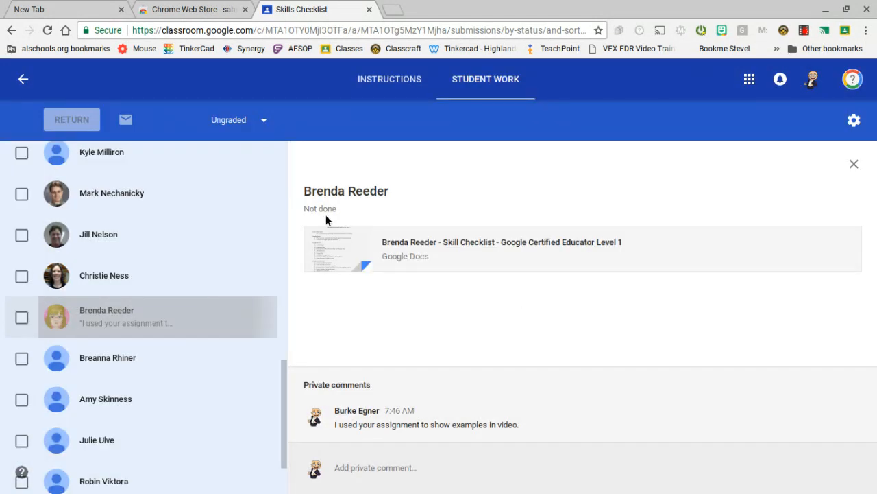
# - Set the Skills Checklist assignment's point value to 10 and confirm the update
pyautogui.click(262, 122)
pyautogui.write('10')
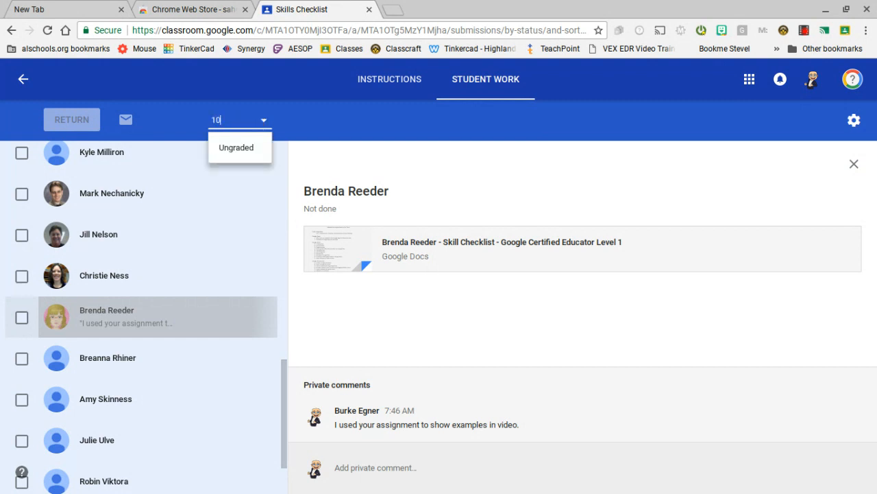
pyautogui.press('Return')
pyautogui.click(519, 309)
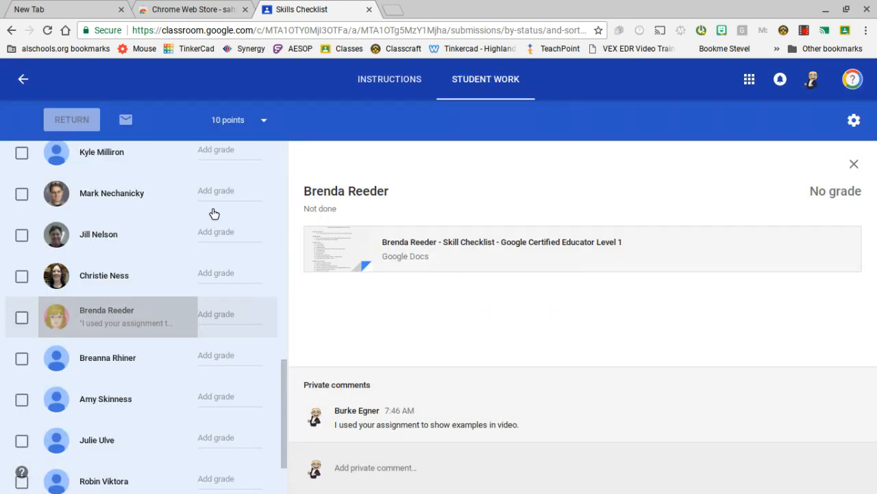
# - Try a grade of 10 for the student who received the private comment, and clear the grade without returning it
pyautogui.click(236, 150)
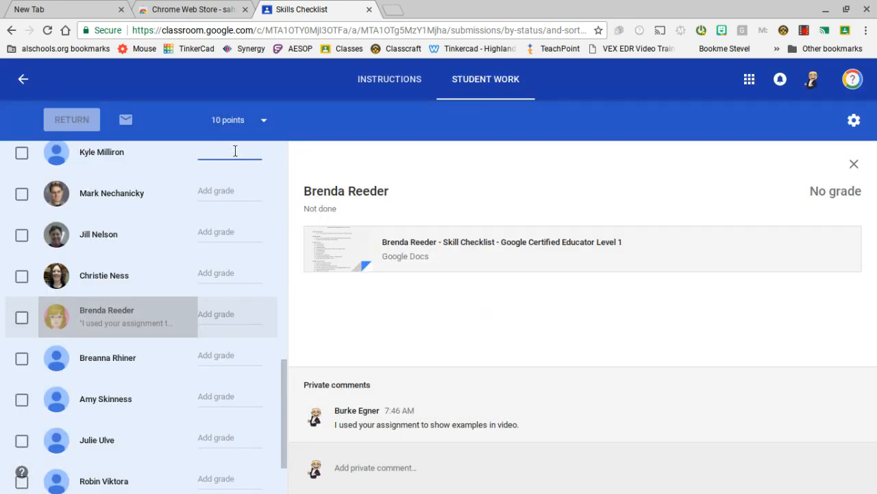
pyautogui.press('Tab')
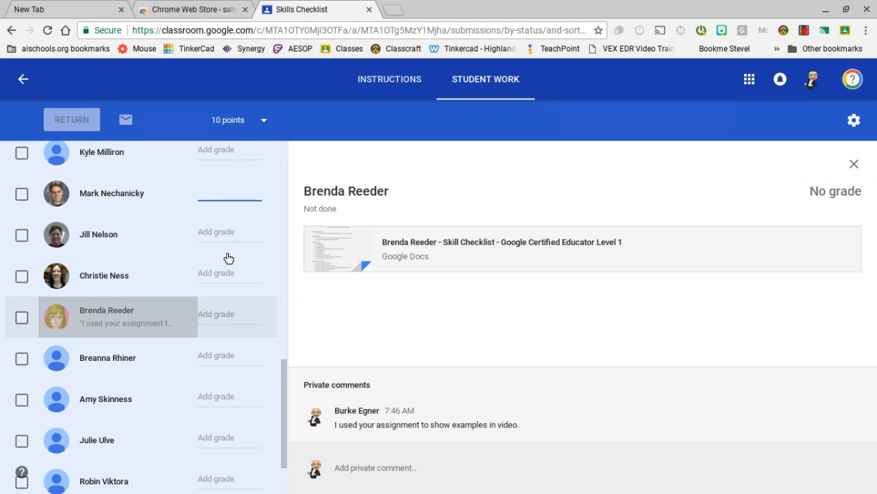
pyautogui.click(222, 315)
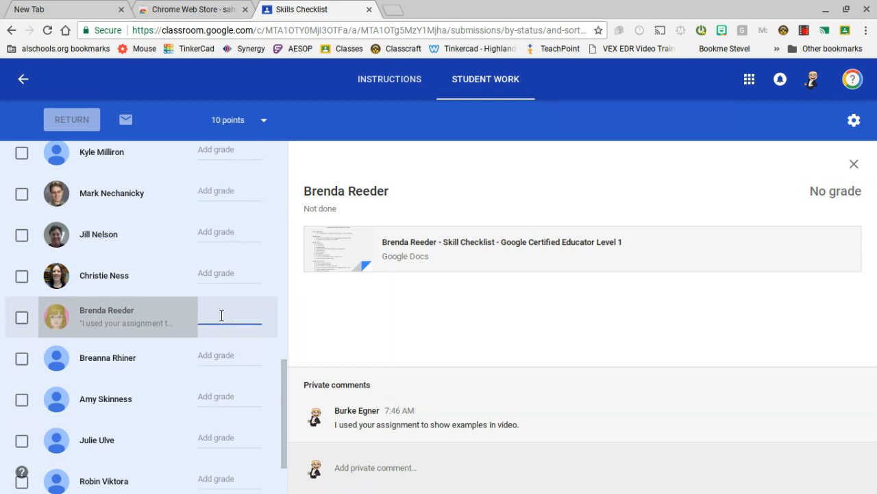
pyautogui.write('10')
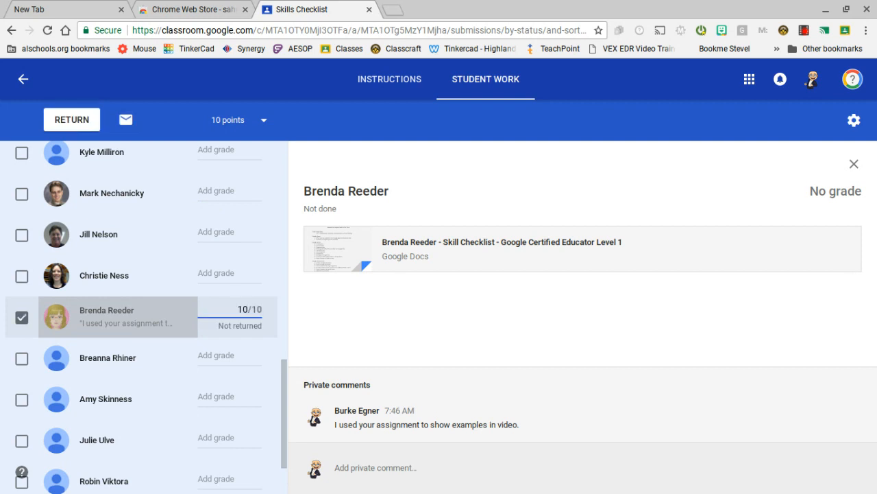
pyautogui.press('BackSpace')
pyautogui.press('BackSpace')
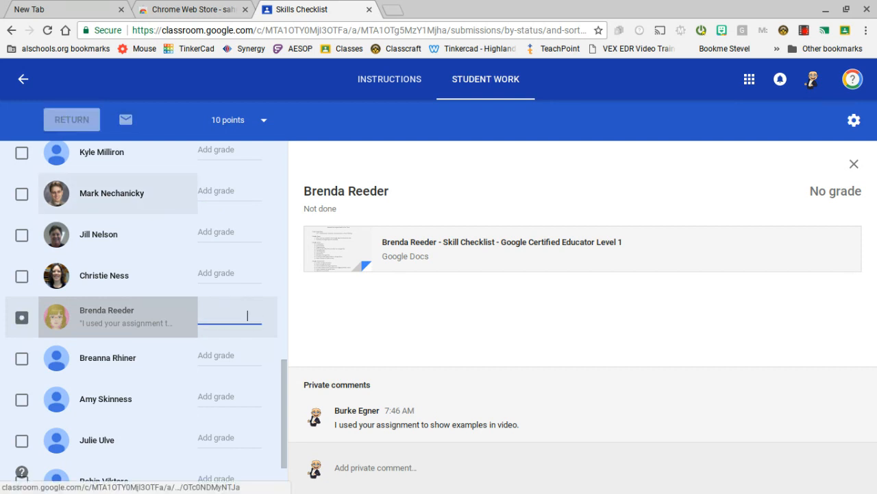
# - Return to the class stream and view the Share to Classroom extension in the Chrome Web Store
pyautogui.click(24, 80)
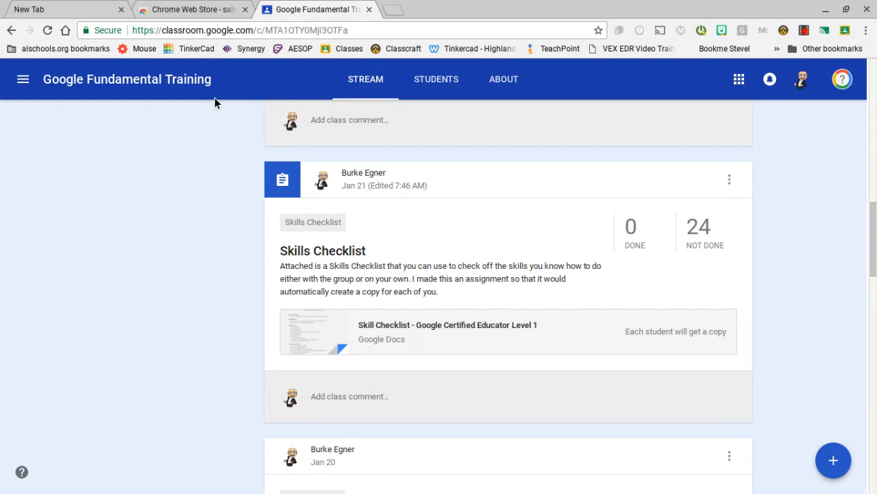
pyautogui.click(156, 11)
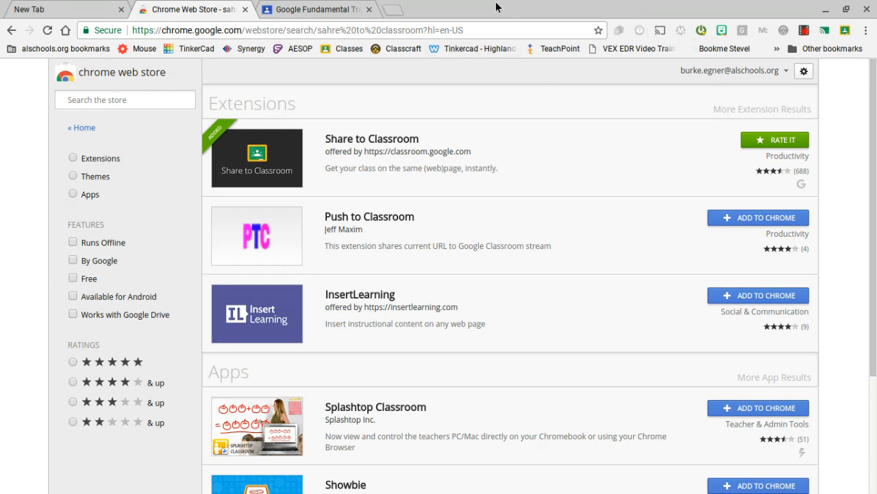
# - Open the alschools.org website in a new browser tab
pyautogui.click(393, 10)
pyautogui.write('al')
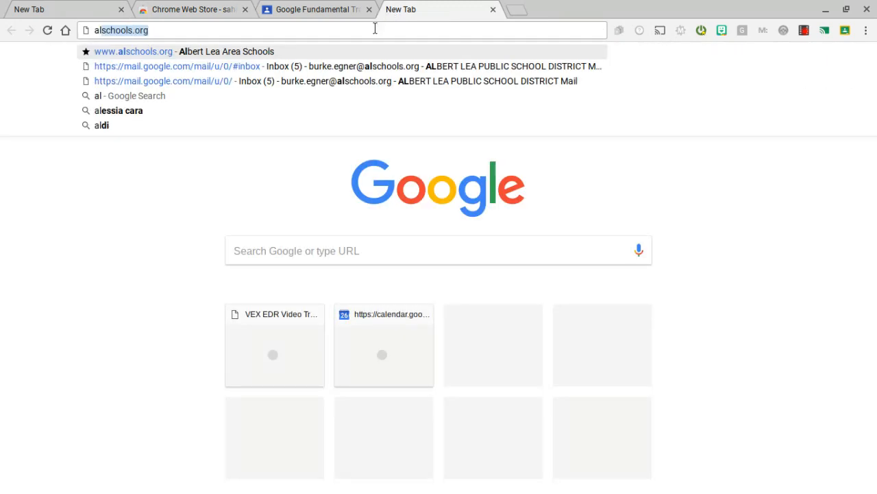
pyautogui.press('Return')
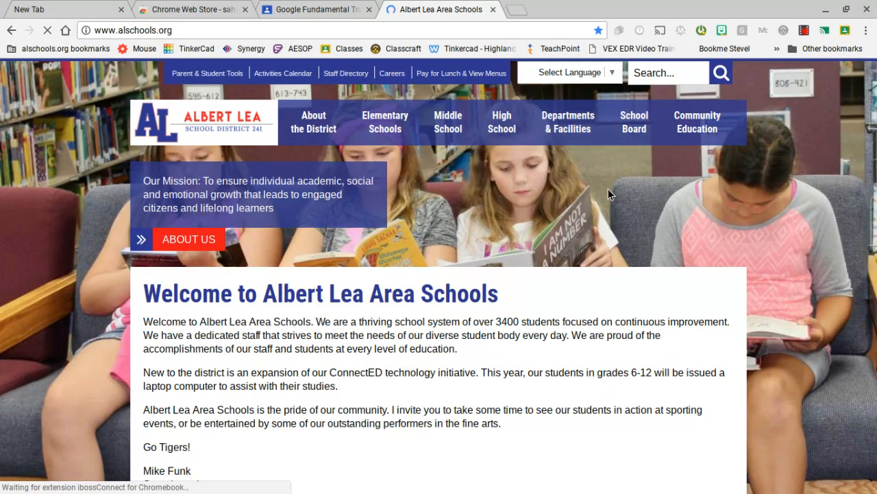
# - View the Share to Classroom push options for Circuits & Electronics – Period 6 without pushing the school page, and close the page
pyautogui.moveTo(568, 127)
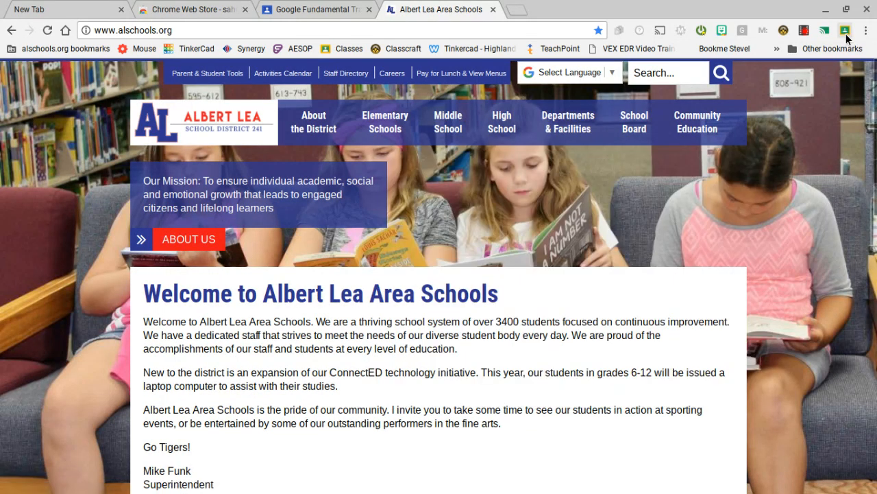
pyautogui.click(847, 34)
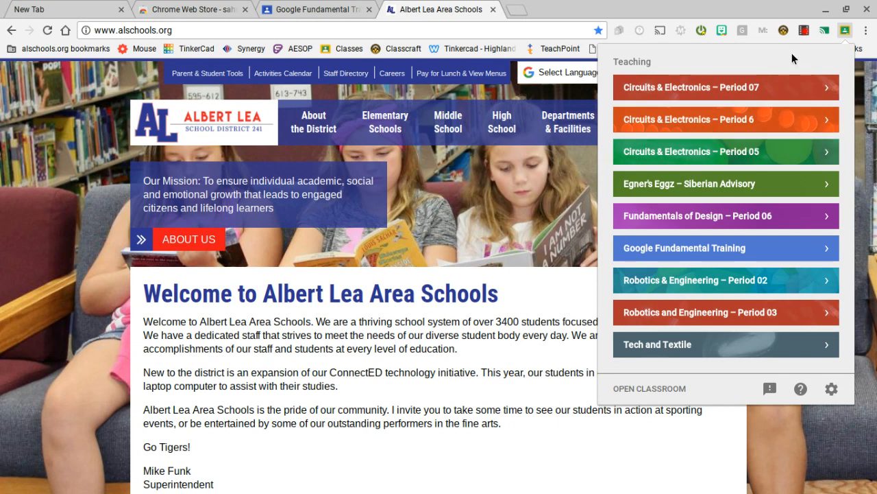
pyautogui.click(829, 128)
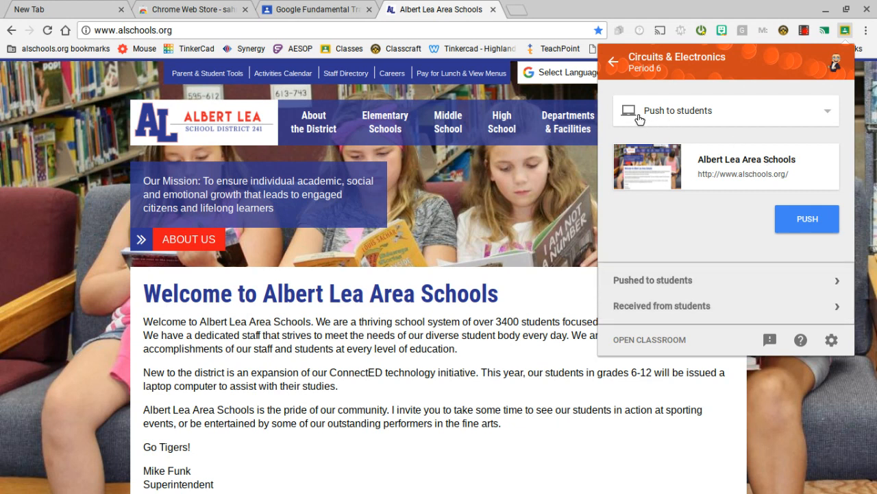
pyautogui.click(616, 64)
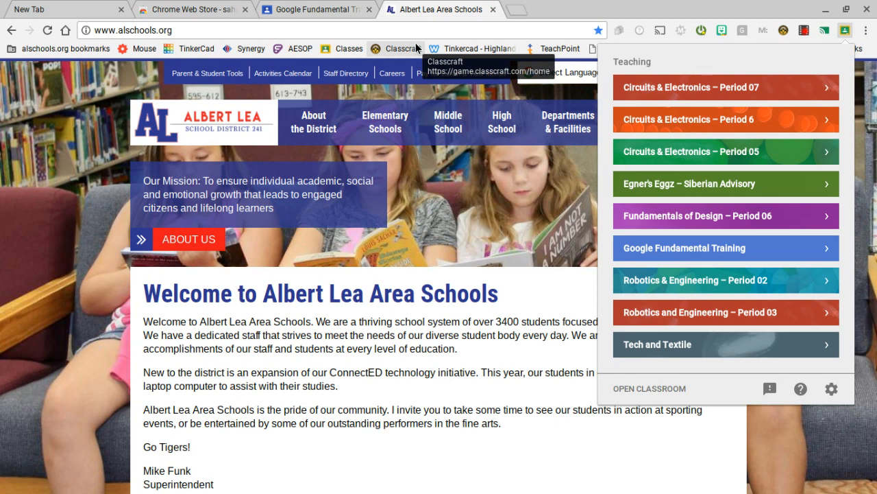
pyautogui.click(498, 15)
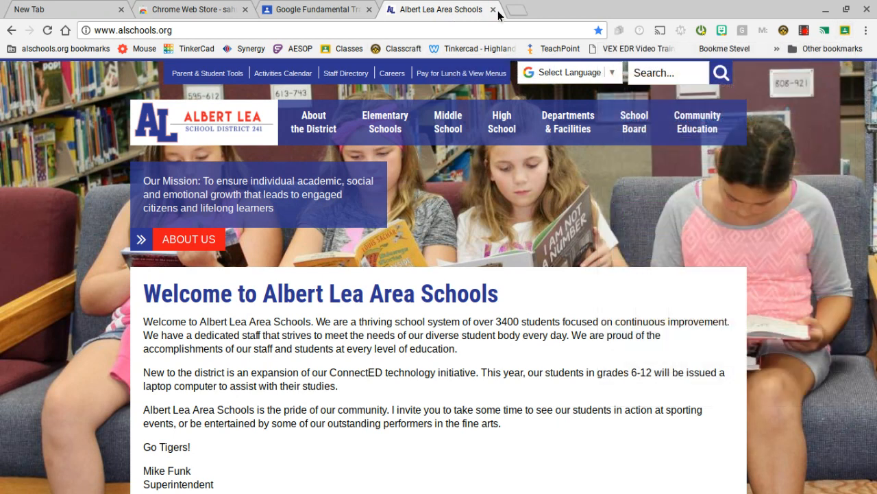
pyautogui.click(493, 9)
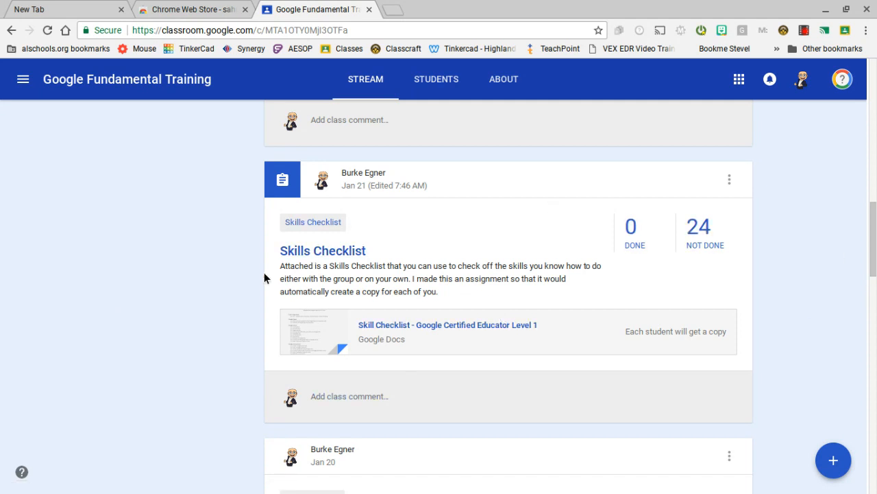
pyautogui.click(807, 37)
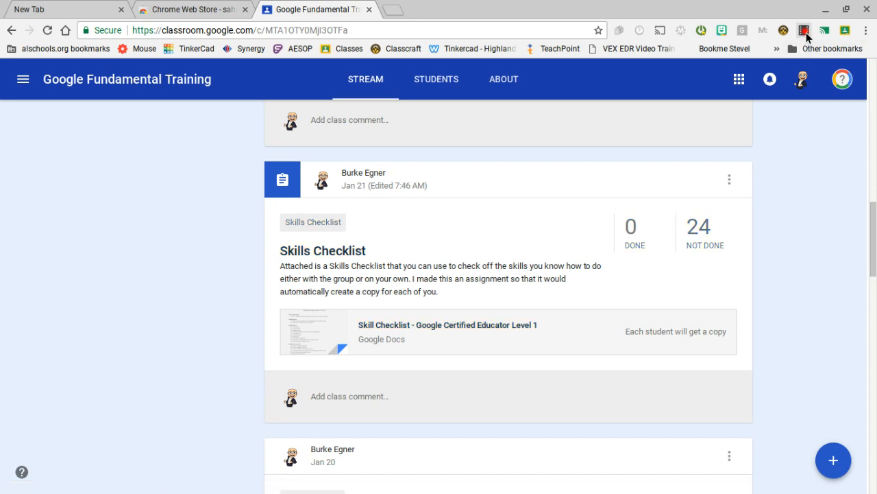